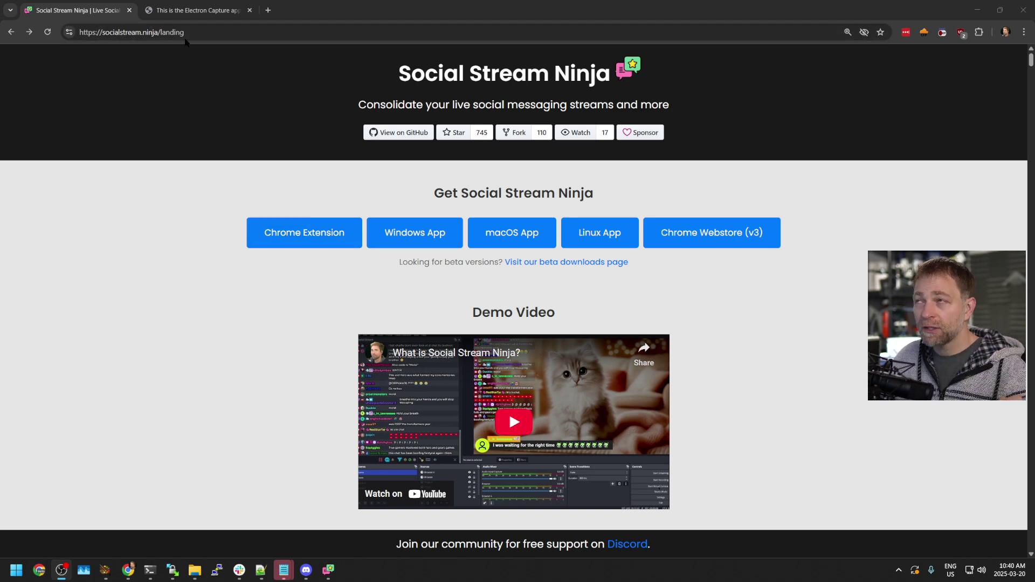
Step: Open the Social Stream Ninja Windows release on GitHub and expand its Assets list
left_click(172, 5)
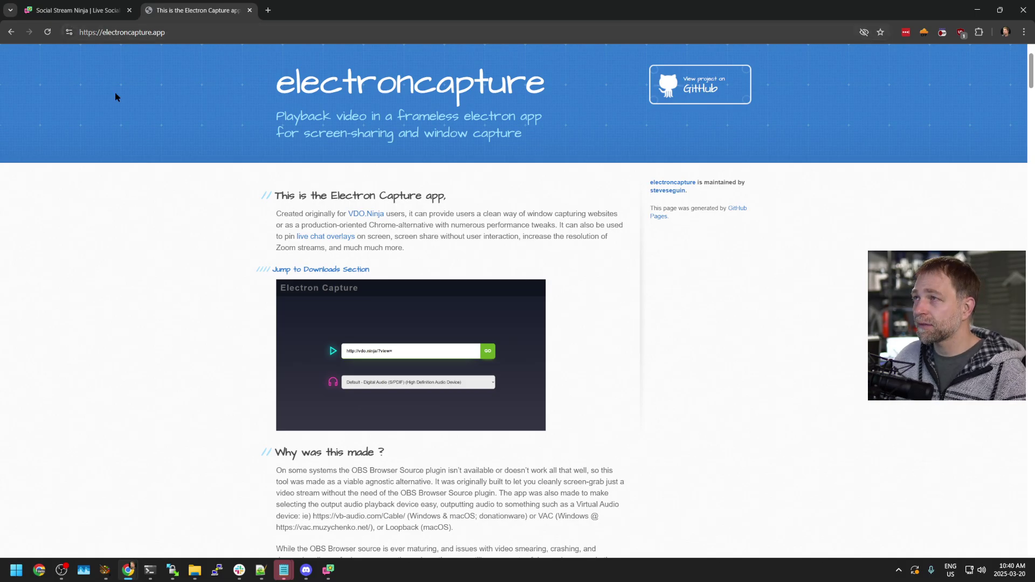
left_click(68, 7)
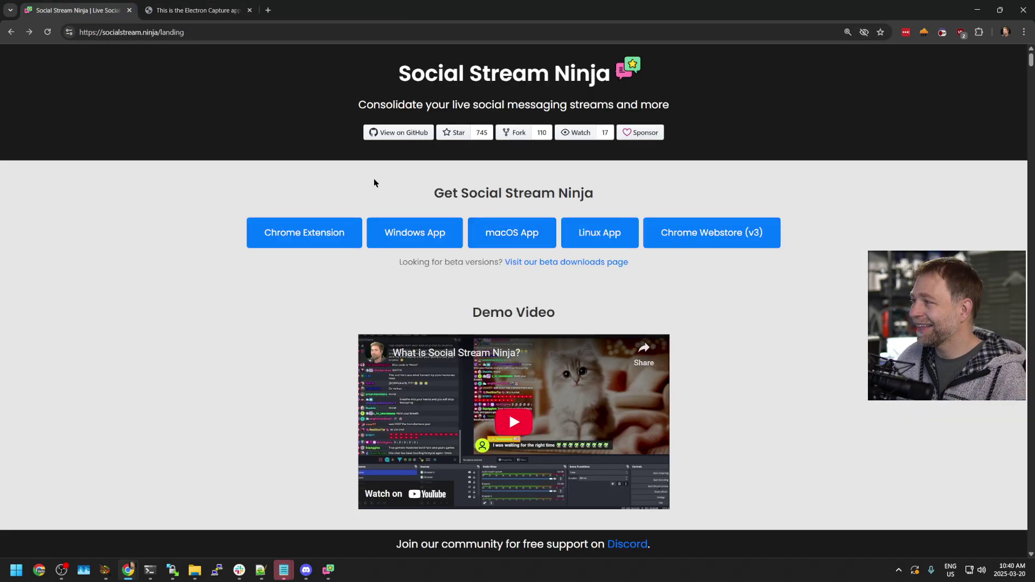
left_click(382, 244)
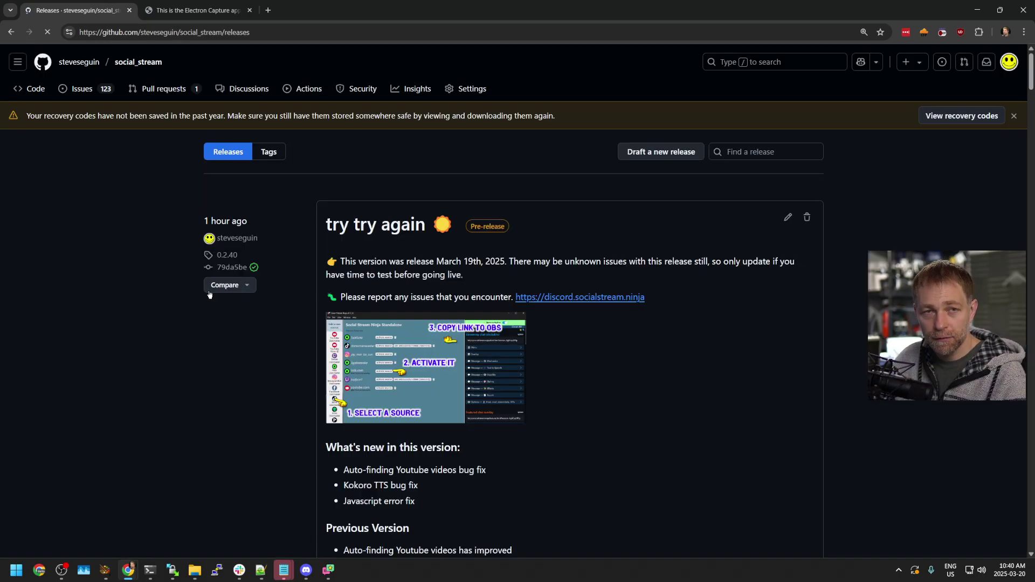
scroll(210, 294, "down", 4)
left_click(345, 457)
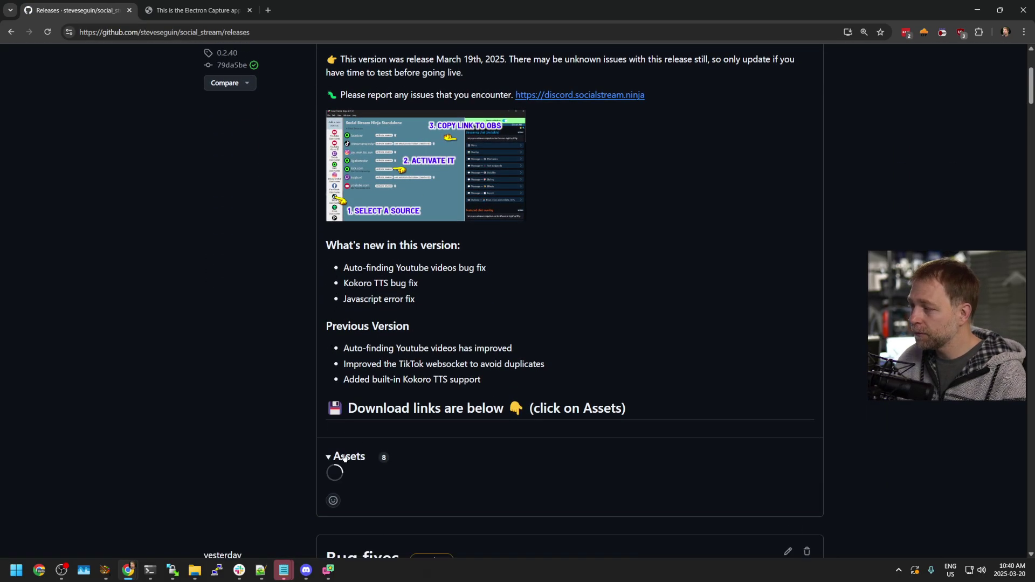
Step: Finish the socialstream setup so Social Stream Ninja Standalone v0.2.40 launches
scroll(345, 457, "down", 3)
scroll(385, 295, "up", 7)
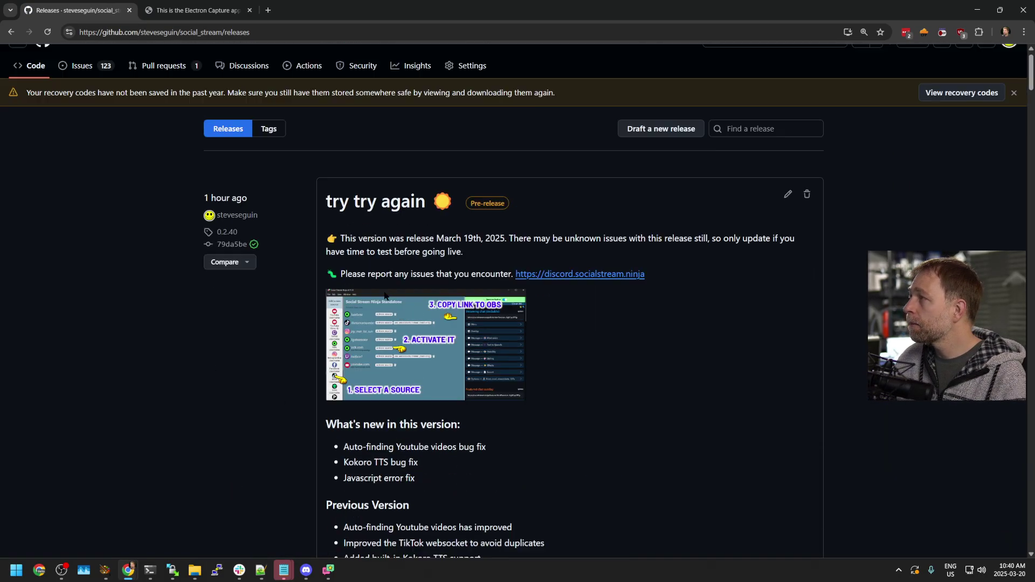
scroll(385, 295, "up", 1)
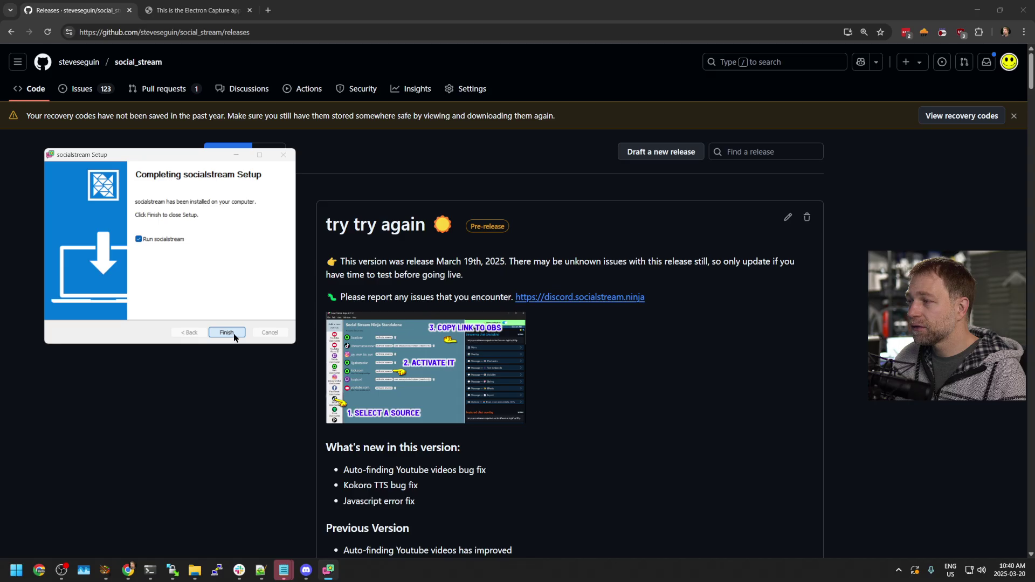
left_click(236, 333)
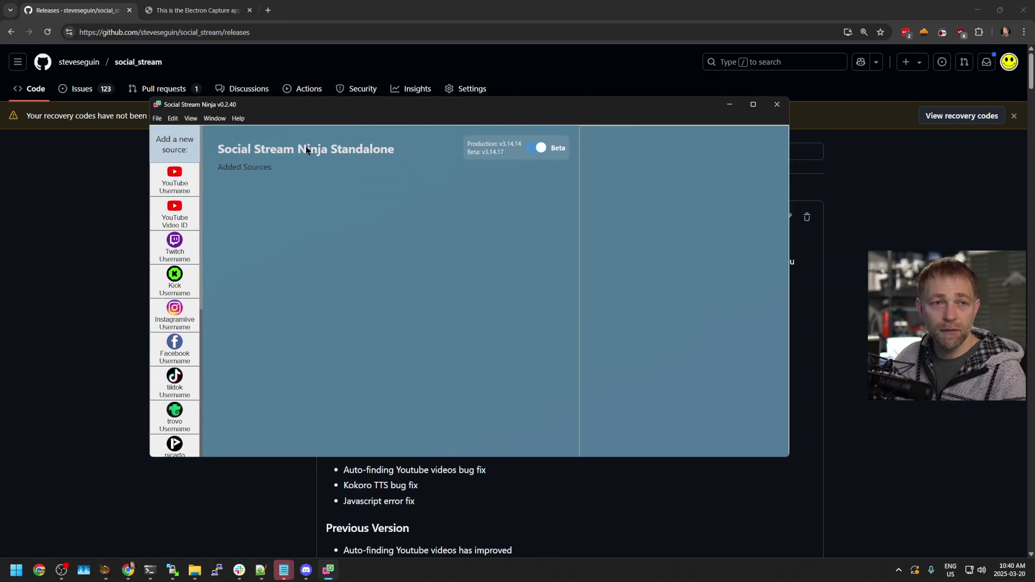
Step: Add YouTube username lofigirl and activate its 'POV: It's Thursday…' live stream chat
left_click(174, 181)
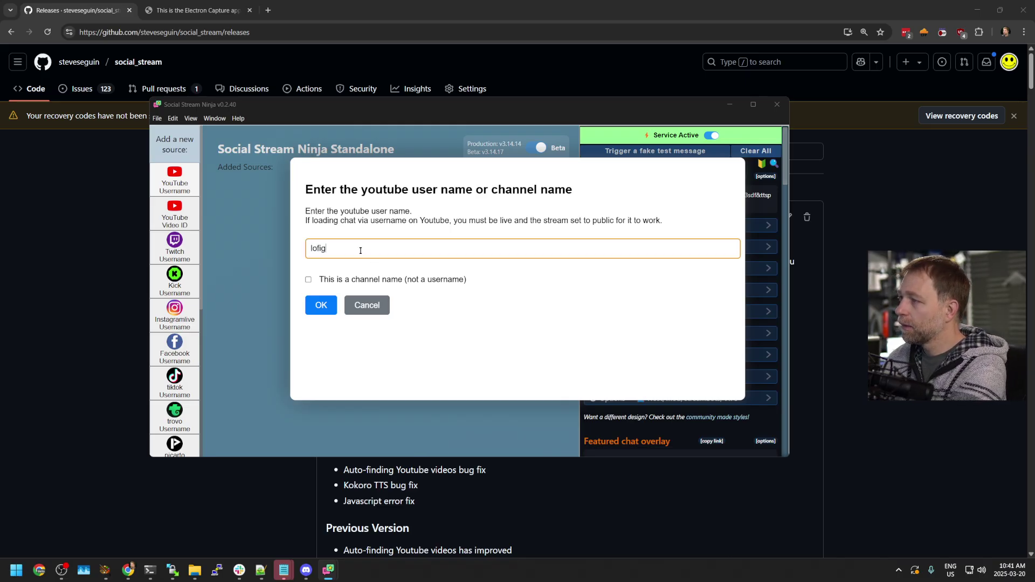
left_click(316, 301)
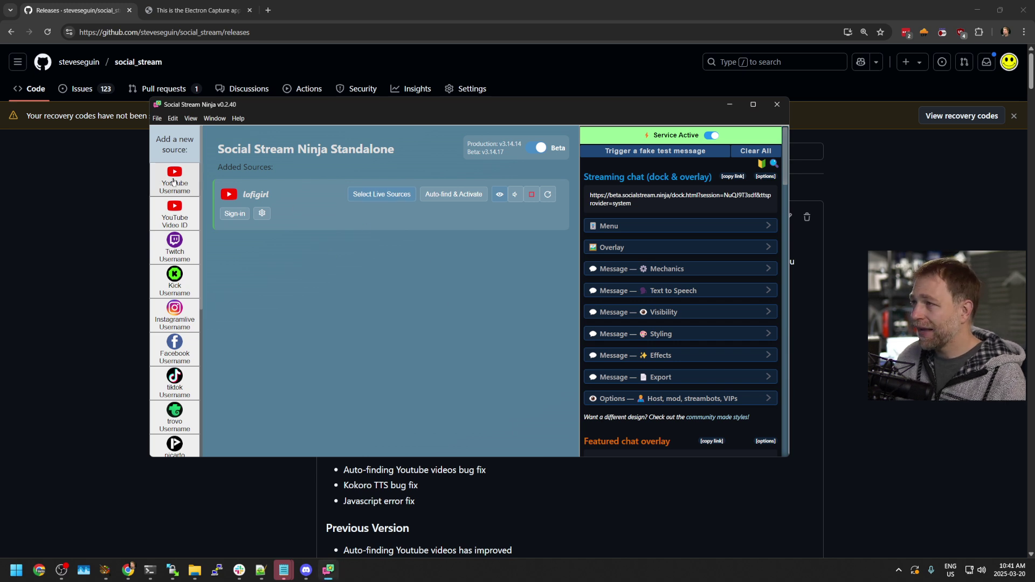
left_click(381, 195)
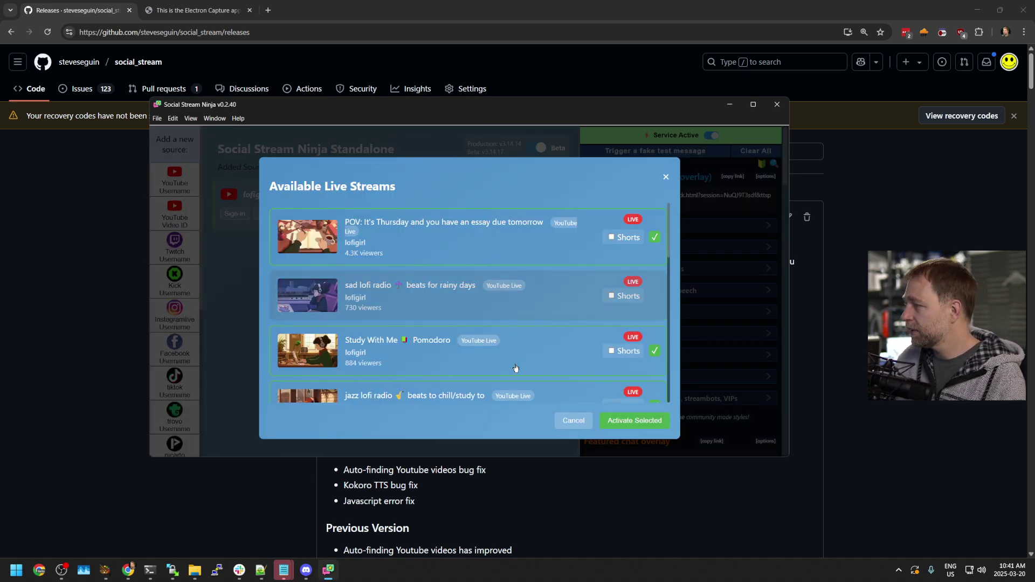
scroll(526, 350, "down", 2)
scroll(545, 342, "down", 3)
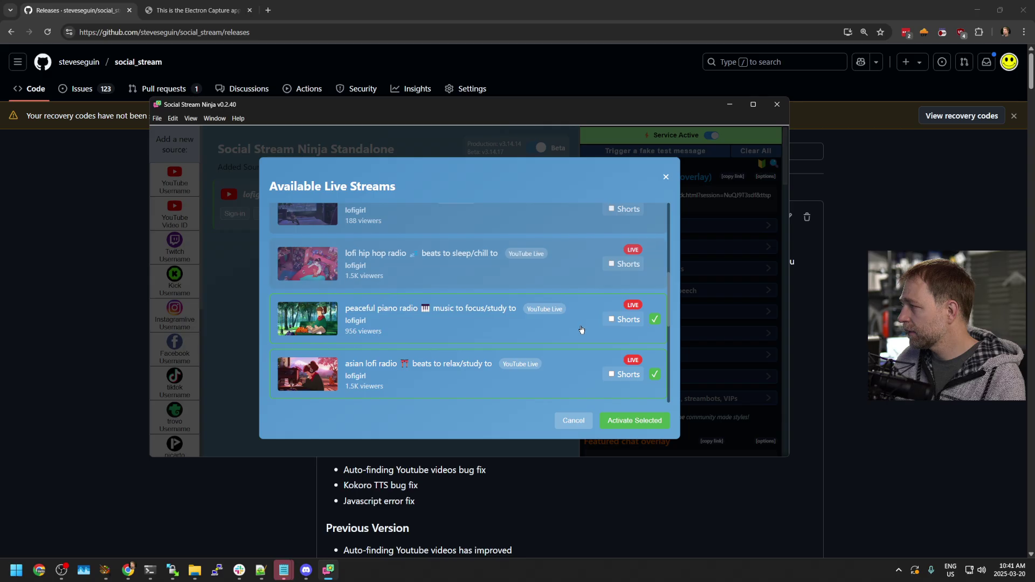
scroll(574, 390, "down", 3)
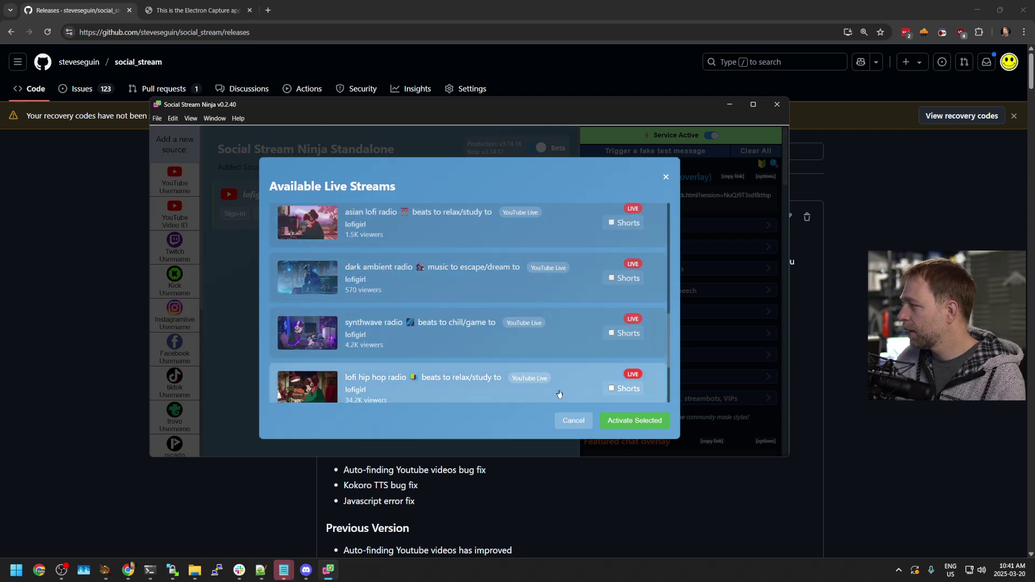
scroll(517, 324, "up", 10)
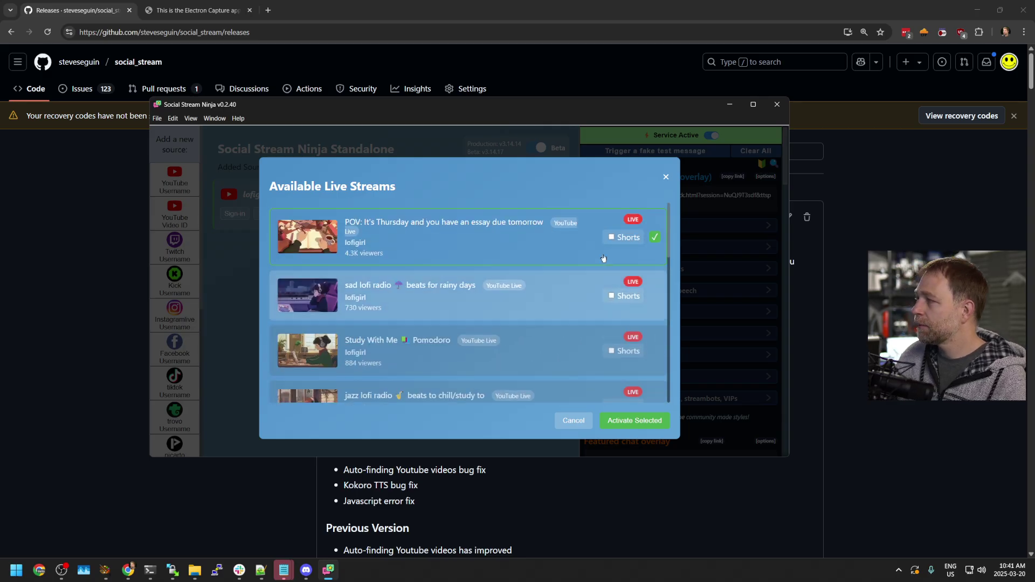
left_click(622, 416)
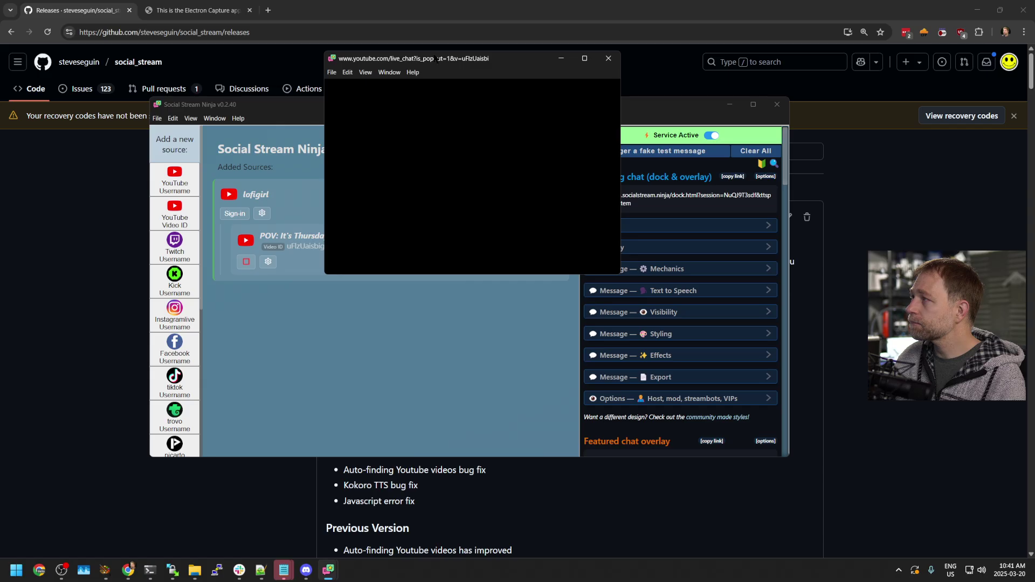
Step: Arrange the chat popout at upper left and the app window at right, minimizing Chrome
left_click_drag(436, 59, 117, 109)
left_click_drag(422, 108, 639, 121)
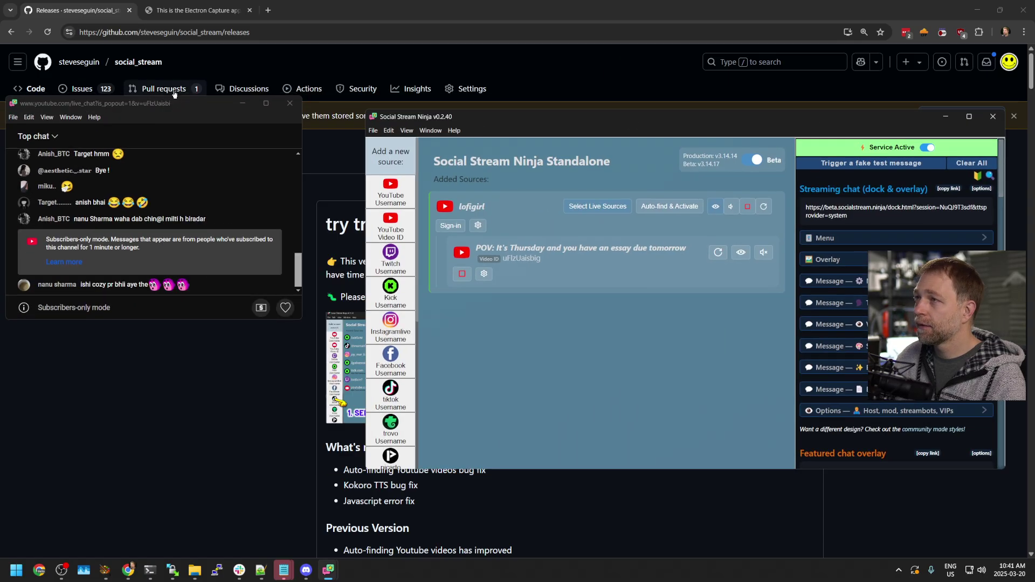
left_click(158, 103)
left_click_drag(158, 103, 182, 152)
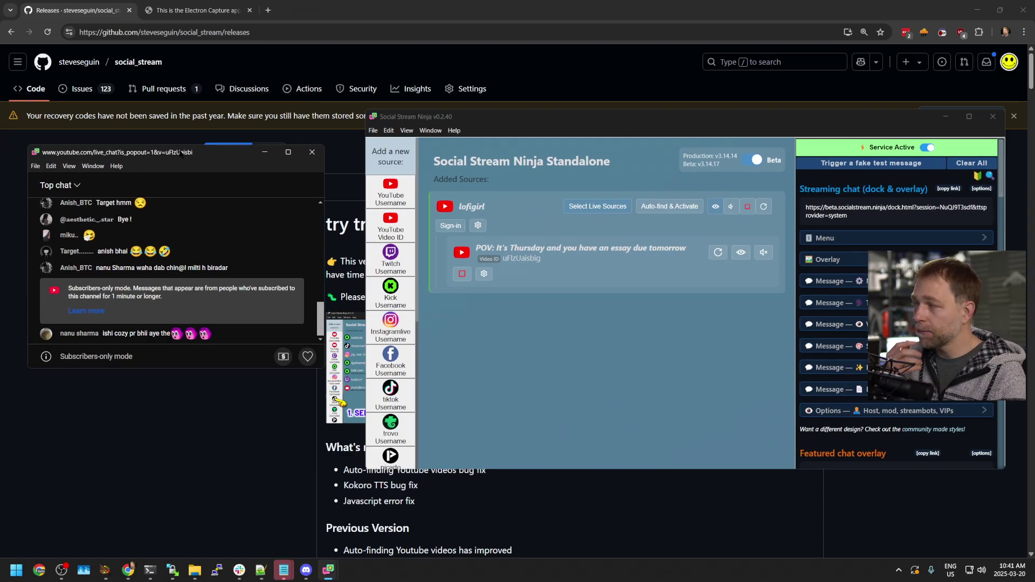
left_click(977, 10)
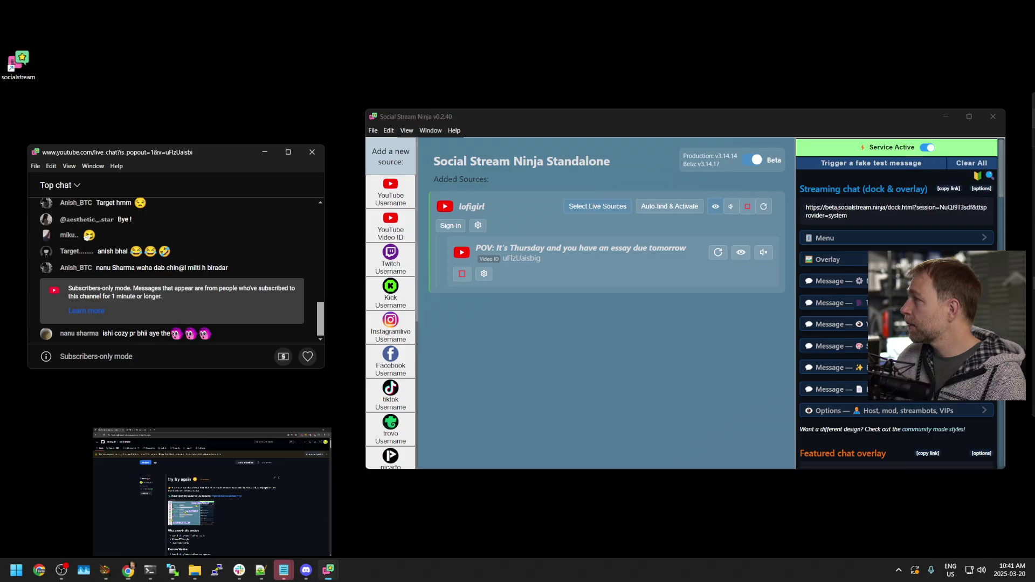
left_click_drag(150, 151, 156, 130)
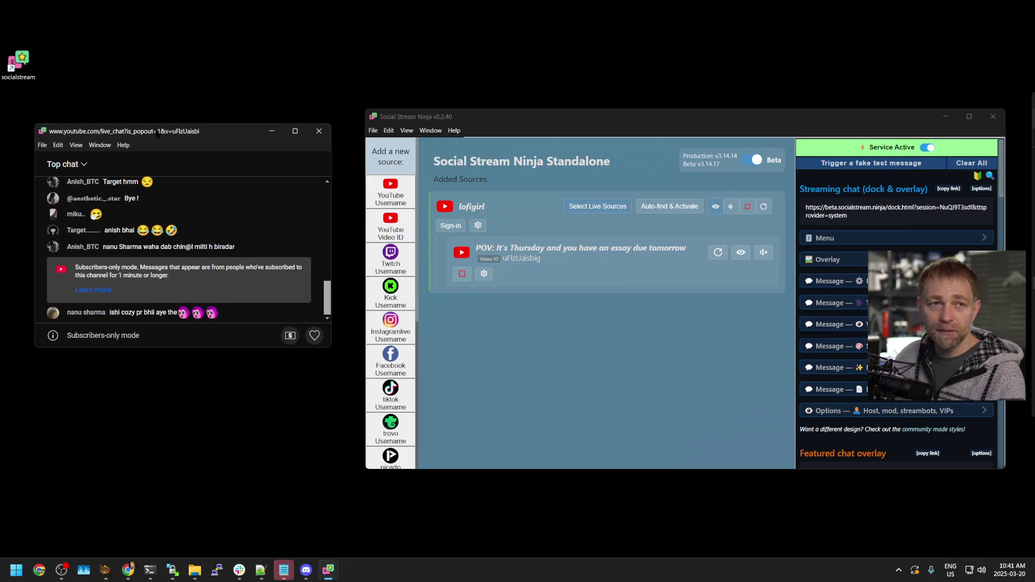
Step: Check the chat window's context menu without changes, then restore the GitHub releases page
right_click(156, 165)
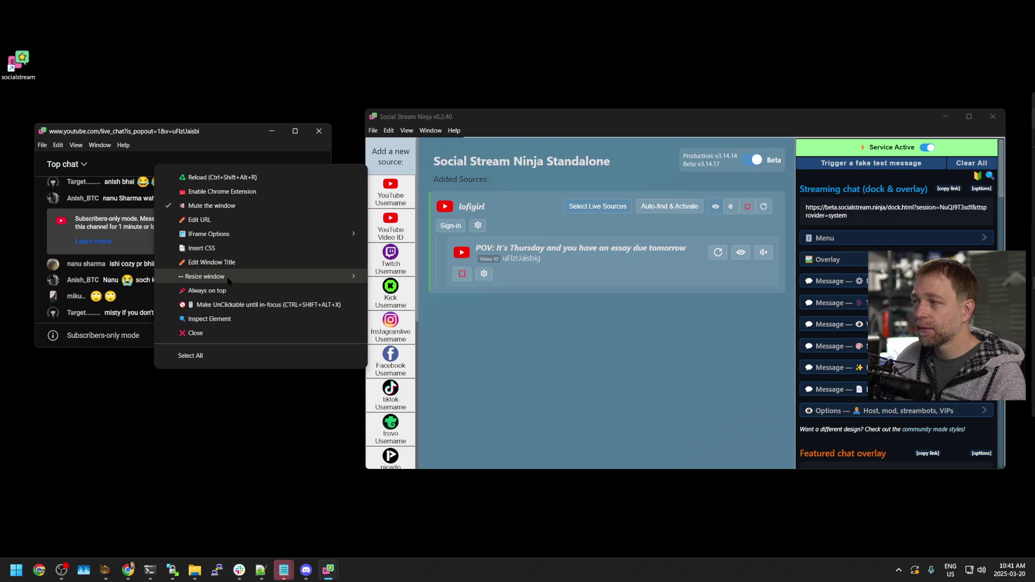
key("Escape")
mouse_move(130, 566)
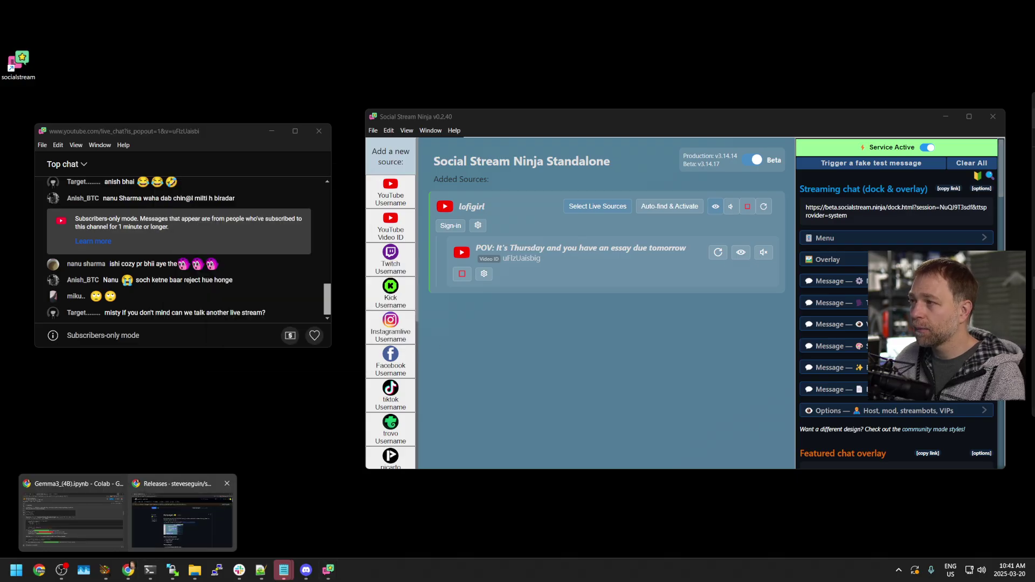
left_click(81, 515)
scroll(462, 240, "down", 9)
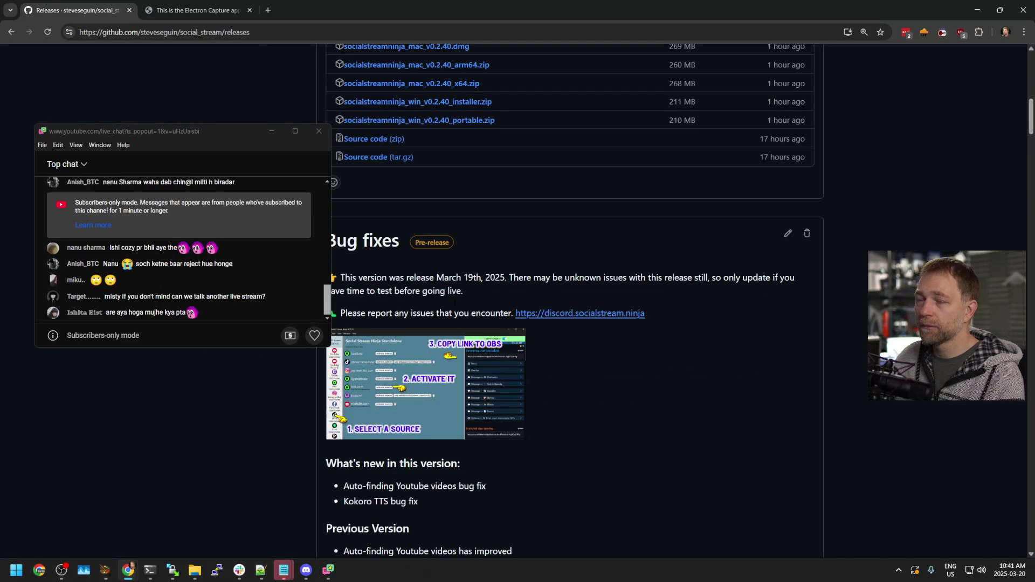
scroll(462, 240, "up", 5)
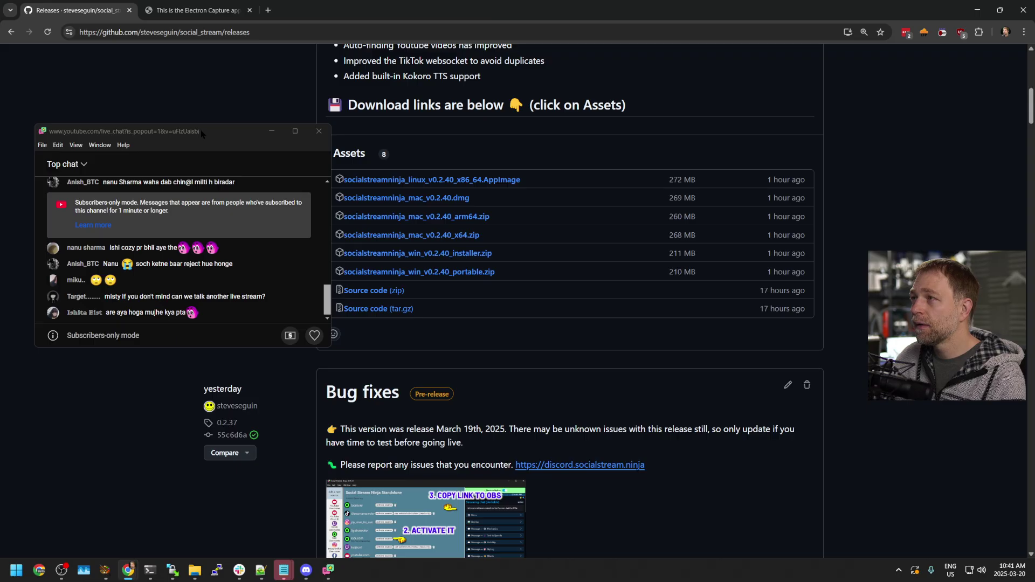
left_click_drag(194, 137, 171, 134)
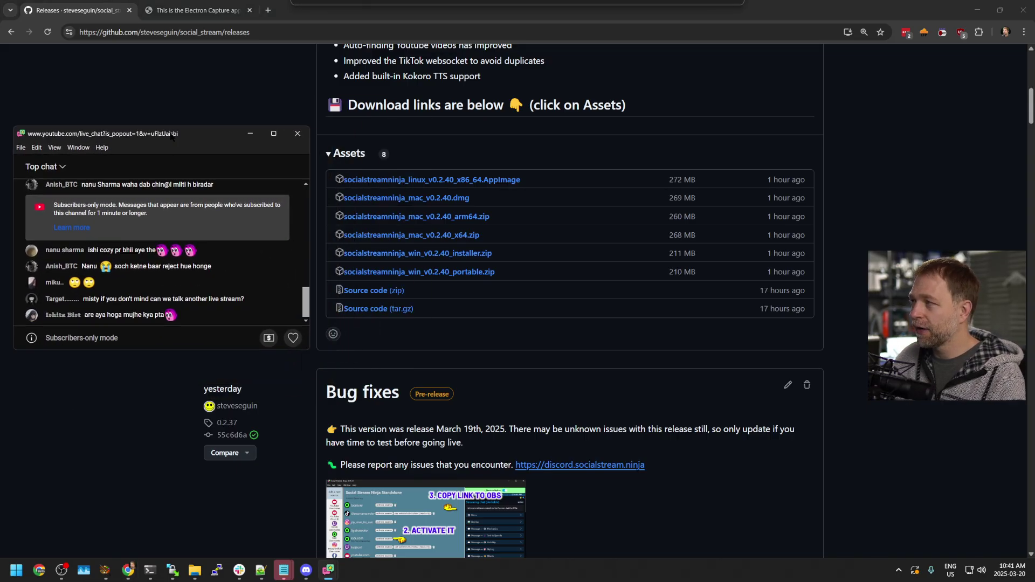
Step: Close the YouTube popout chat, minimize Chrome, and move the app window up-left
left_click(297, 133)
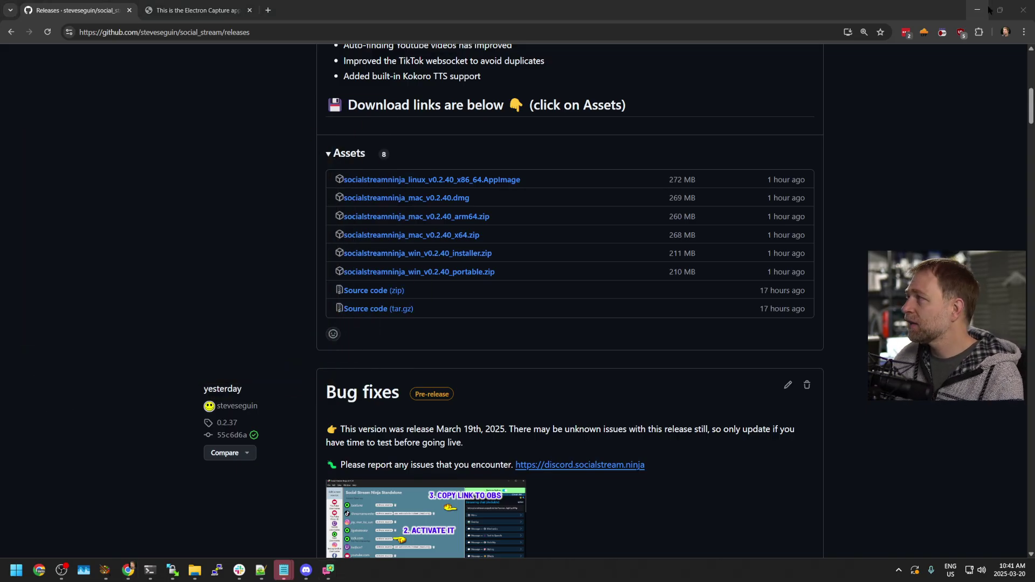
left_click(977, 10)
left_click_drag(492, 113, 278, 89)
Step: Open the dock link as a Social Stream Dashboard window at top-left, main window moved right
left_click(649, 190)
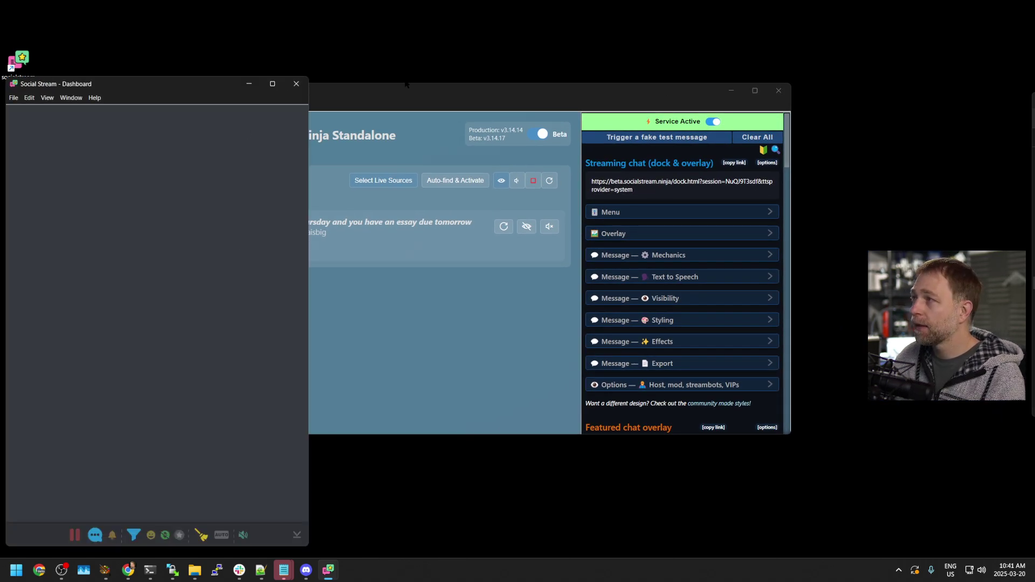
left_click_drag(406, 85, 579, 75)
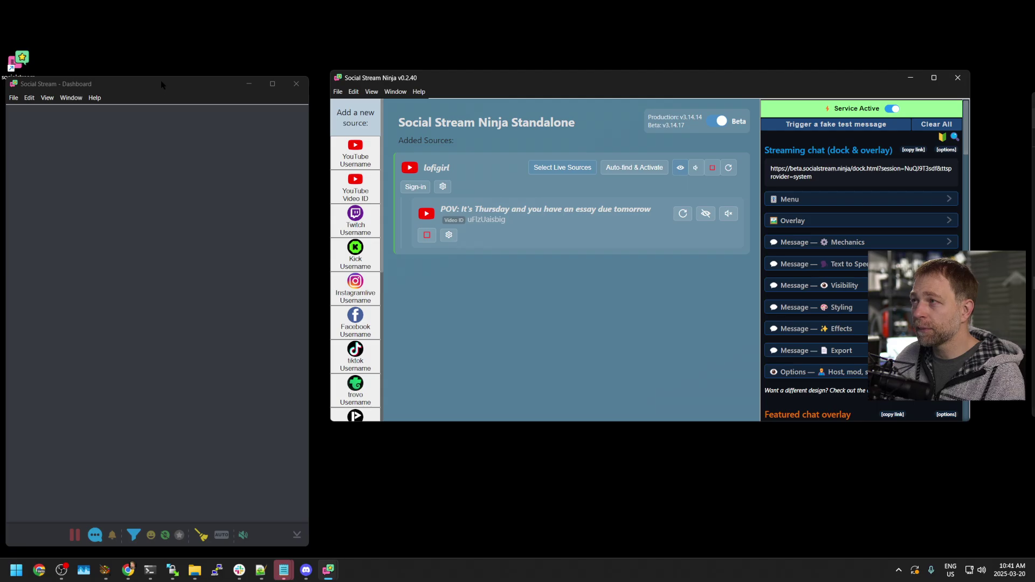
left_click_drag(161, 82, 155, 43)
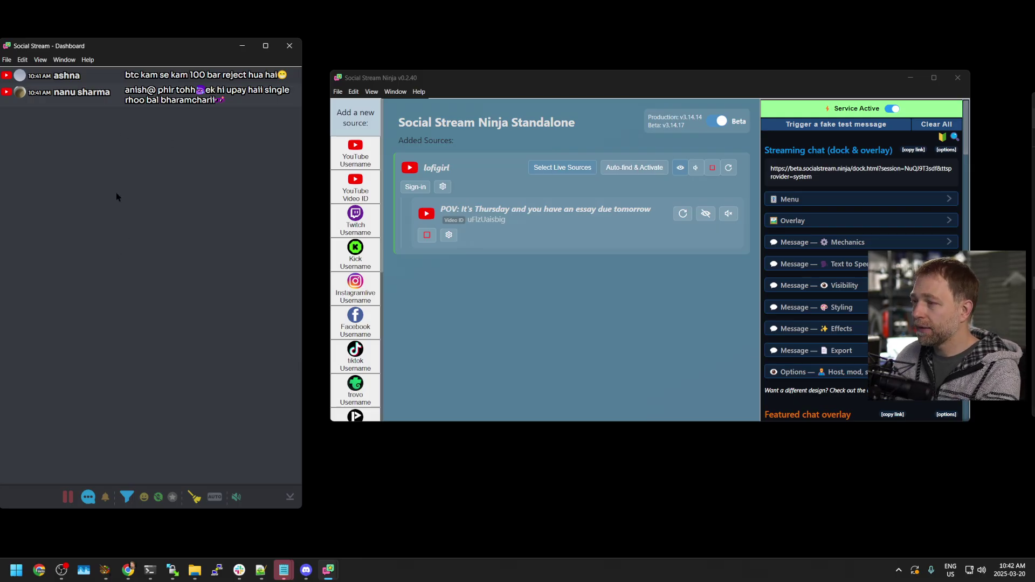
Step: Set the chat dashboard to Always on top with Chrome's GitHub releases page behind it
right_click(82, 75)
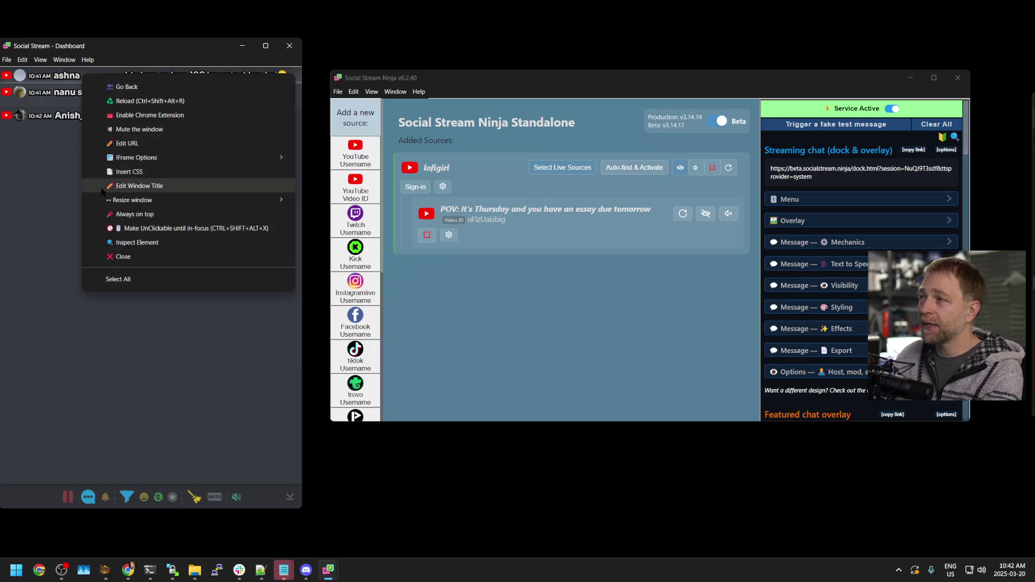
left_click(151, 215)
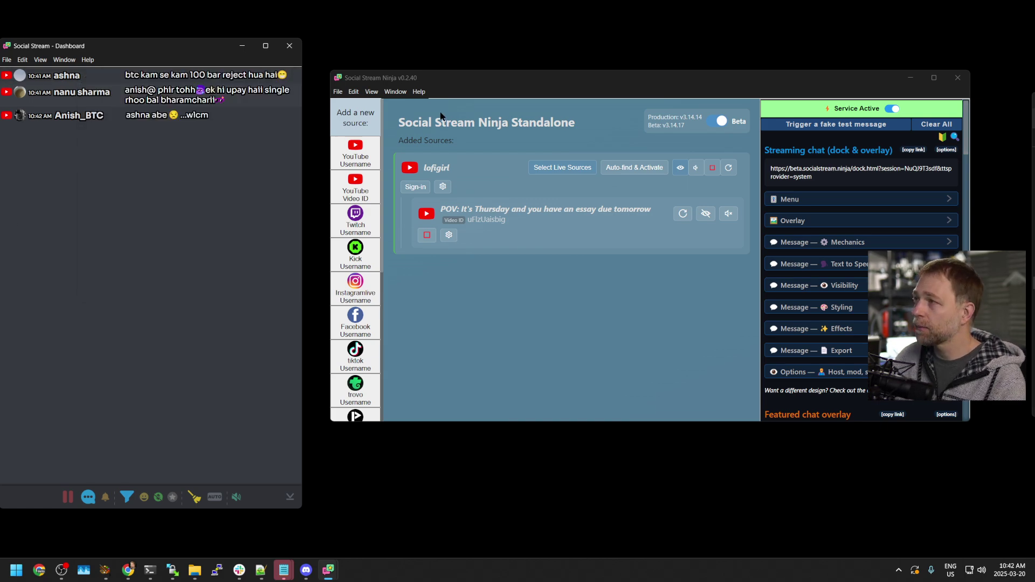
left_click(213, 493)
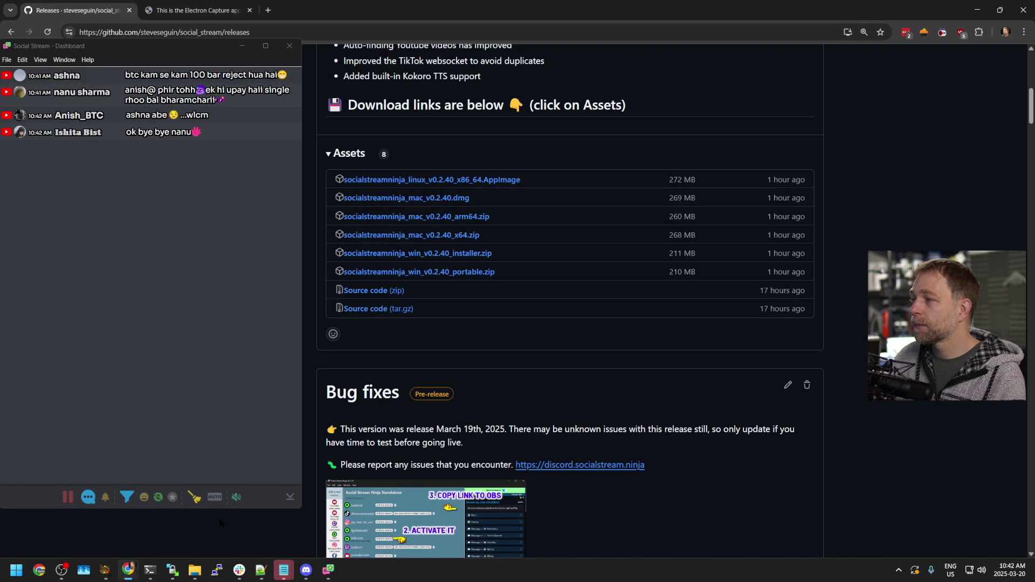
scroll(499, 293, "down", 7)
scroll(499, 293, "up", 6)
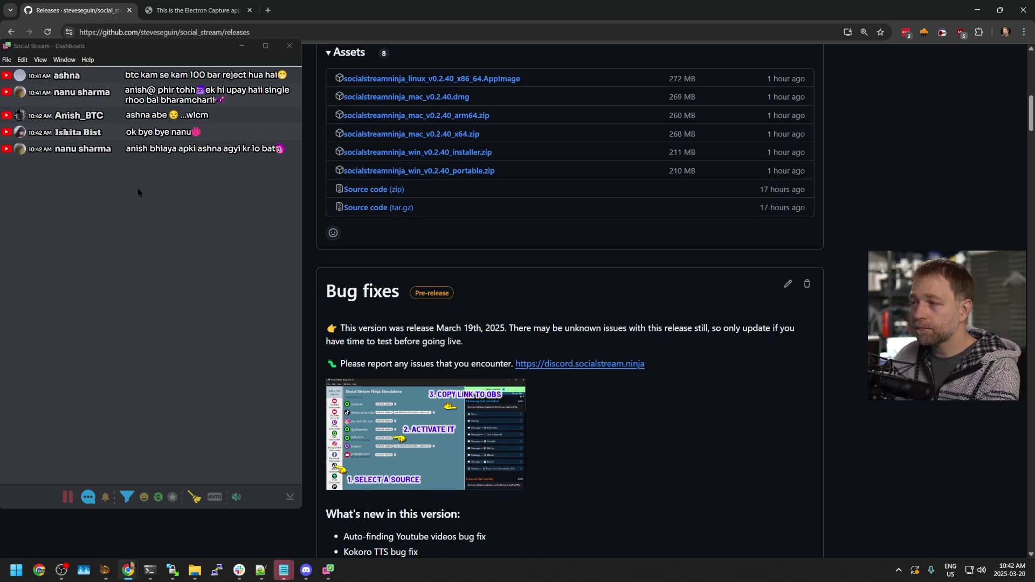
Step: Make the pinned chat dashboard UnClickable until in-focus
right_click(92, 110)
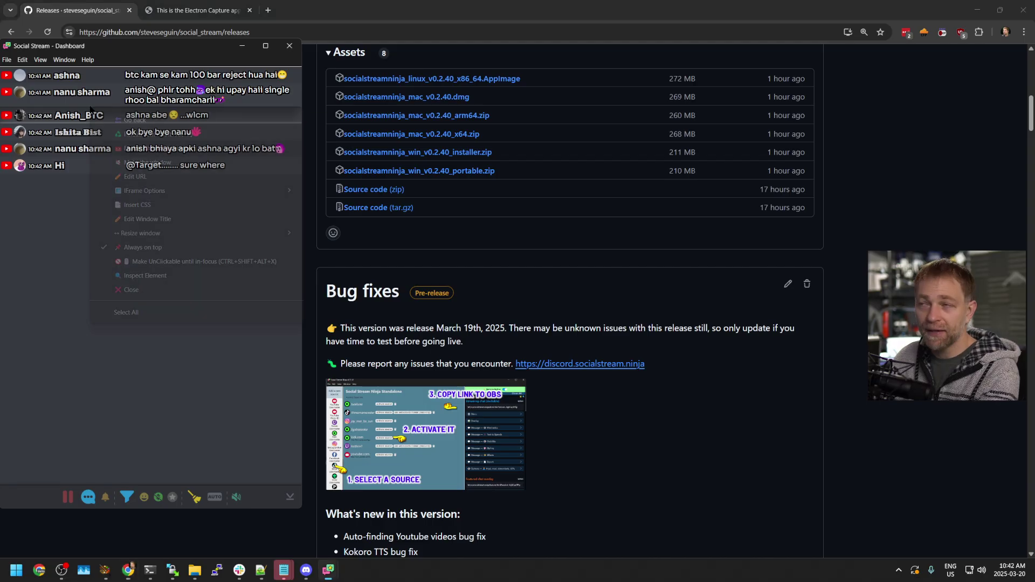
left_click(151, 262)
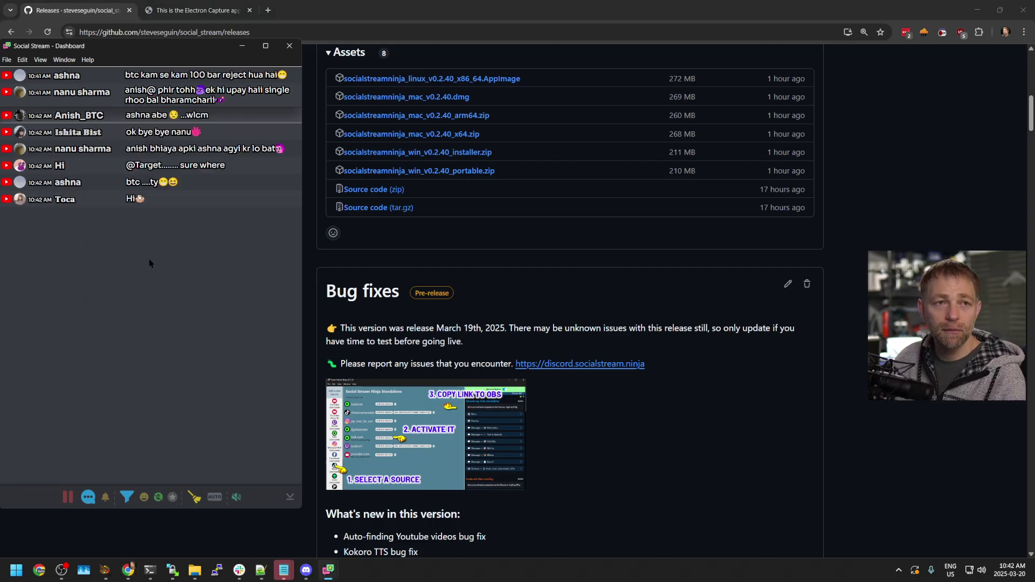
scroll(237, 254, "down", 10)
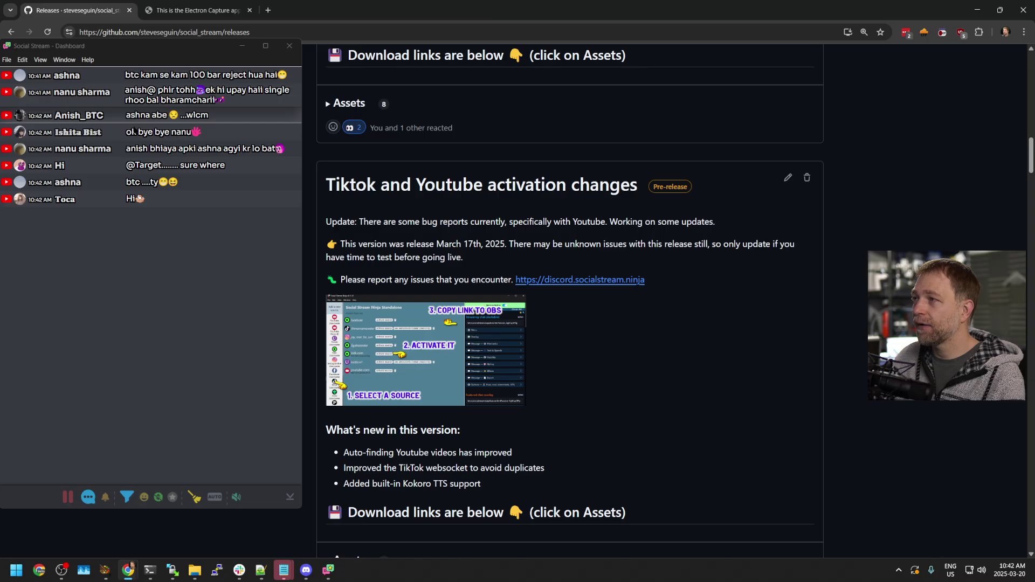
scroll(202, 108, "up", 3)
scroll(302, 226, "down", 15)
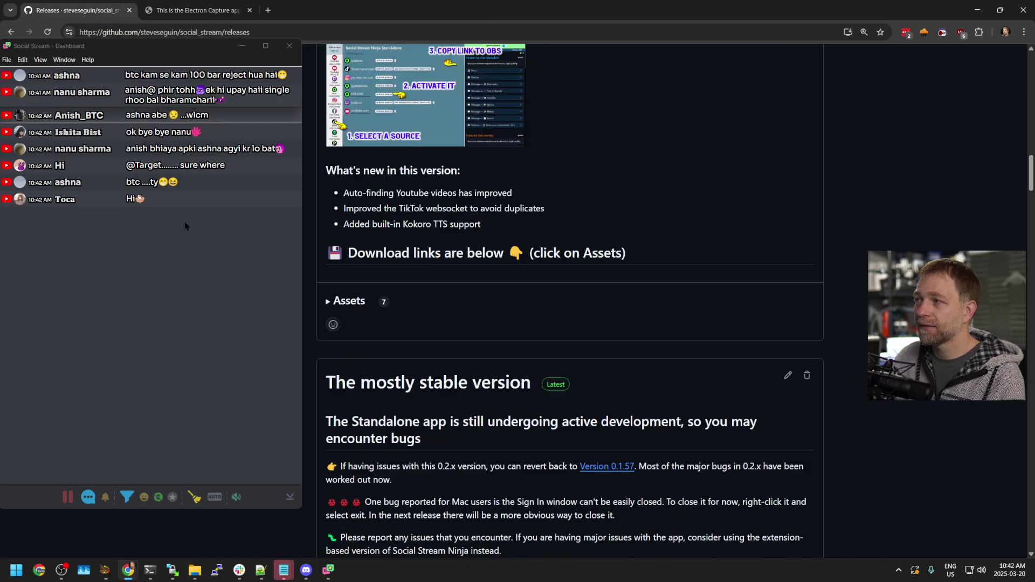
scroll(302, 226, "down", 4)
scroll(215, 243, "up", 1)
Step: Switch Chrome to the Electron Capture tab and scroll through it beneath the dashboard
left_click(194, 10)
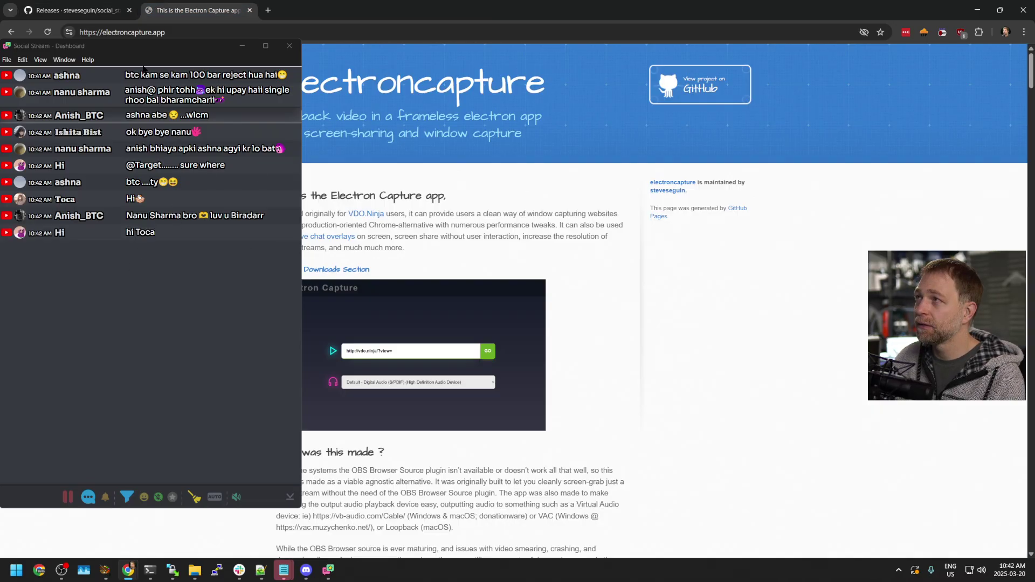
scroll(131, 217, "down", 6)
scroll(131, 217, "down", 8)
scroll(79, 291, "up", 7)
scroll(256, 235, "down", 3)
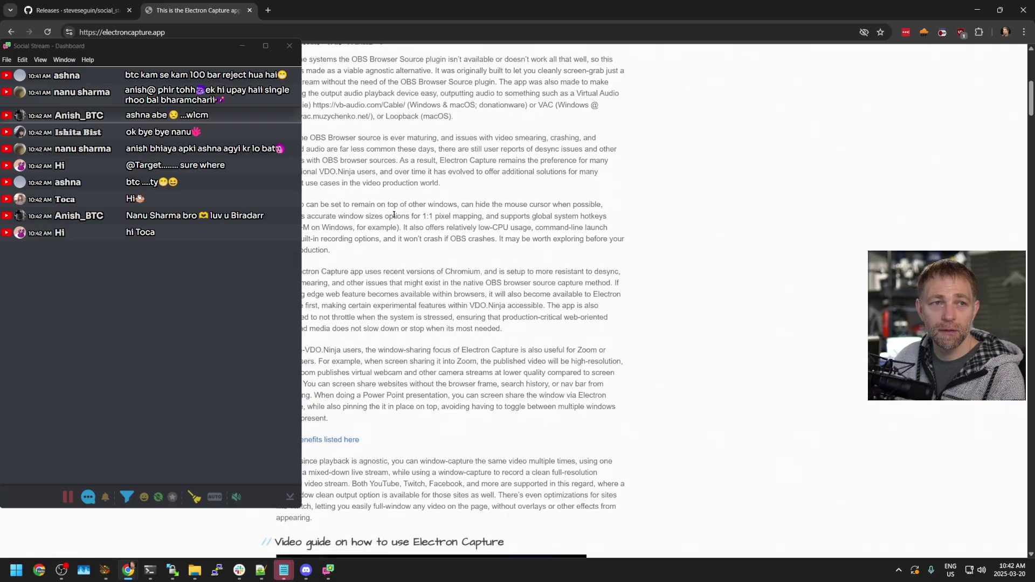
scroll(255, 235, "up", 3)
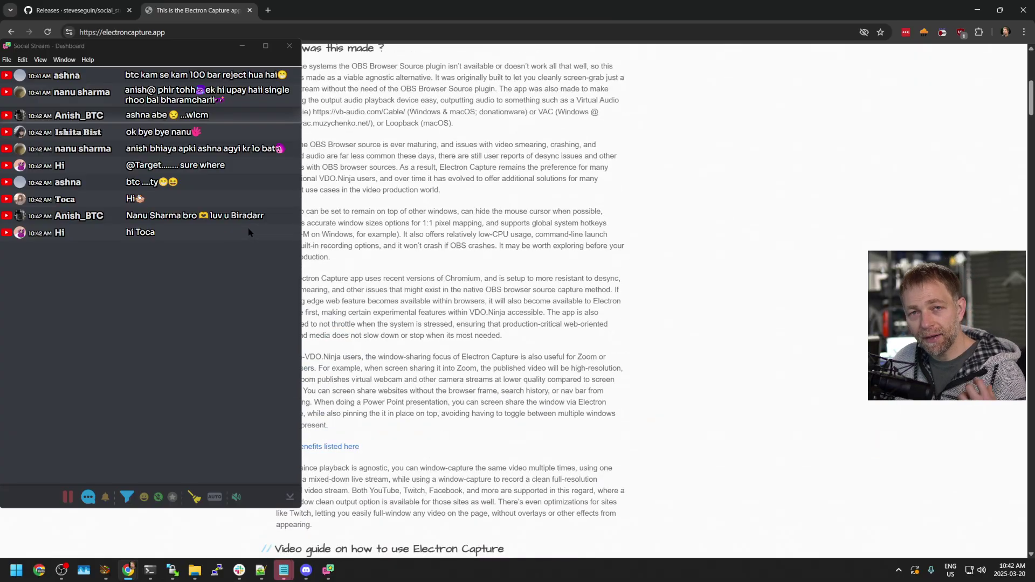
scroll(249, 232, "up", 4)
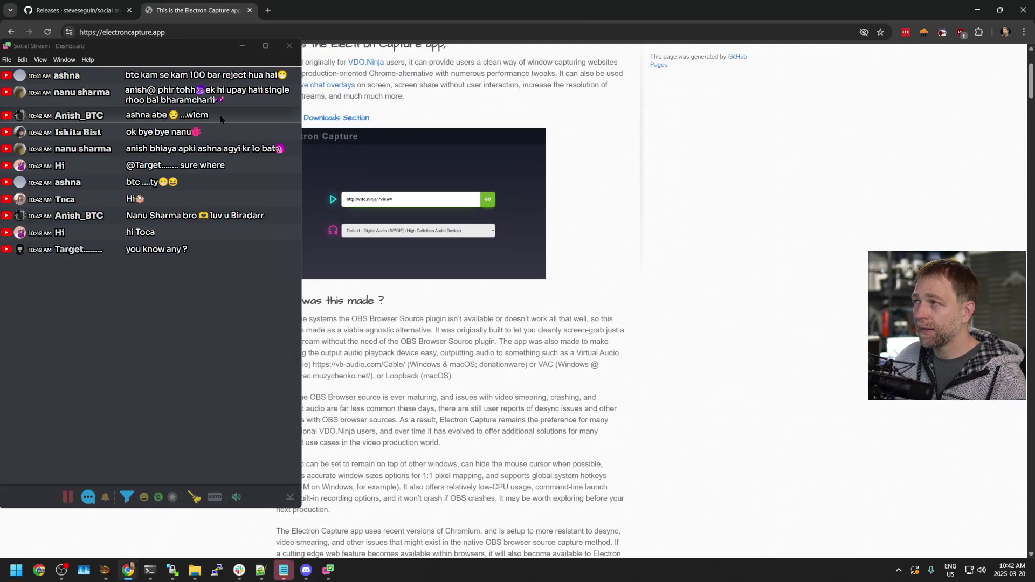
scroll(218, 141, "down", 5)
scroll(212, 187, "up", 7)
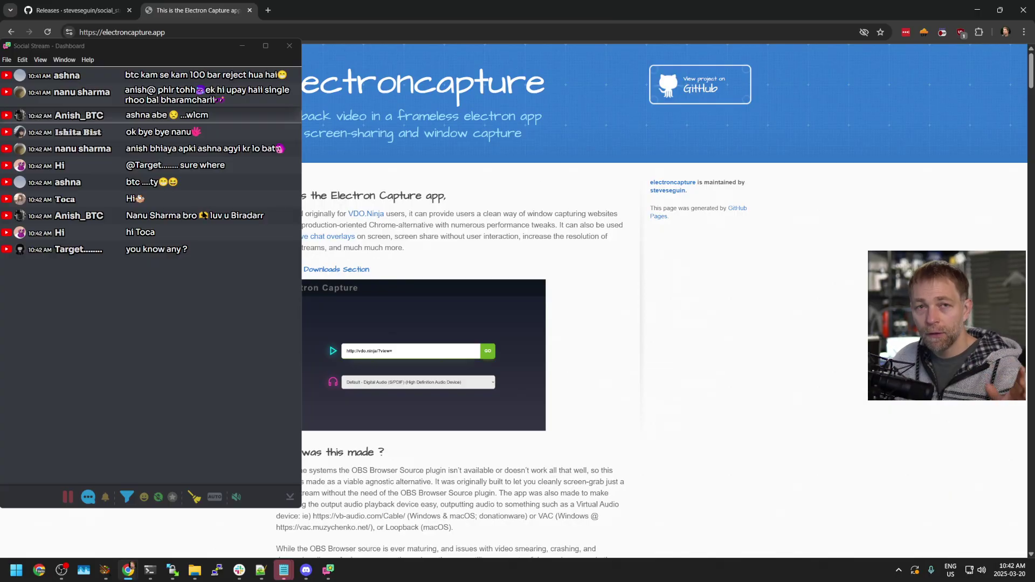
scroll(147, 175, "down", 3)
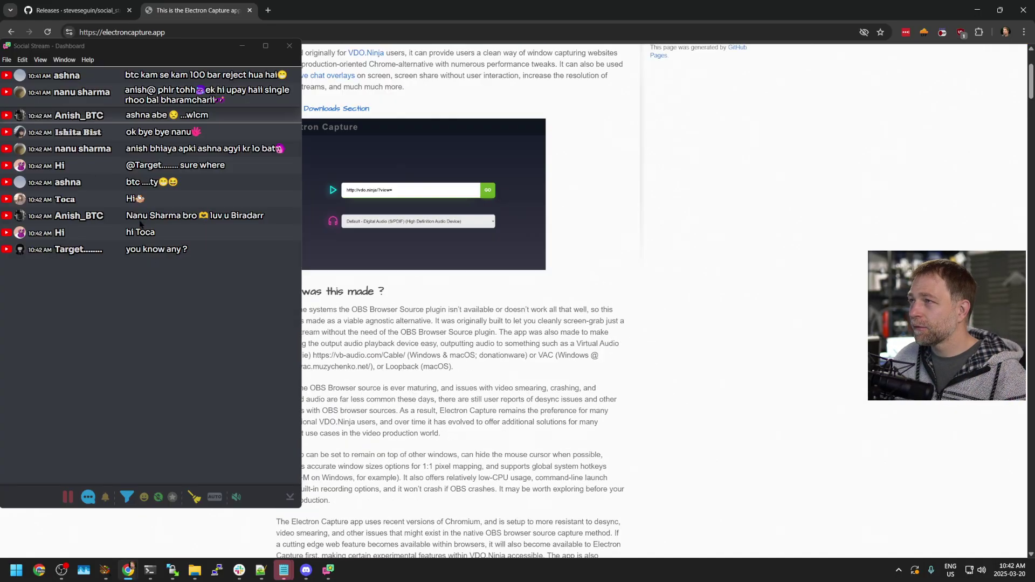
scroll(173, 102, "up", 1)
Step: Close the old Social Stream Dashboard window from its taskbar preview
scroll(212, 245, "down", 3)
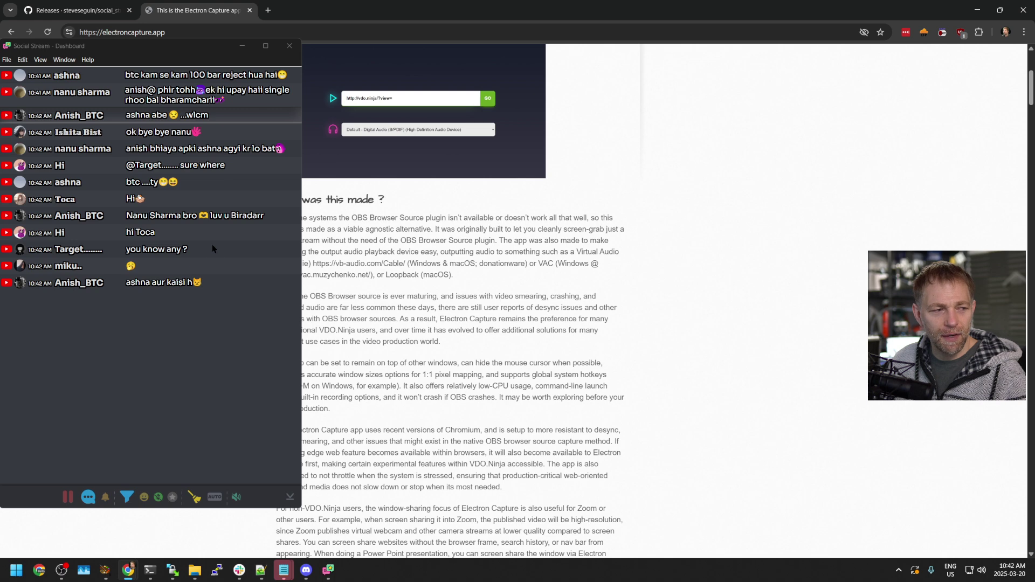
mouse_move(328, 570)
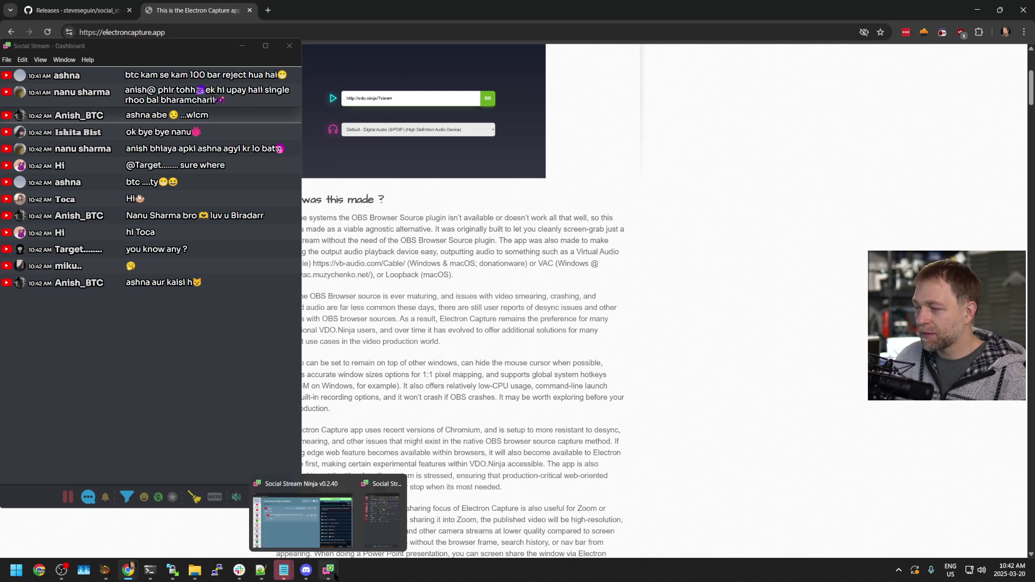
left_click(377, 523)
scroll(377, 486, "down", 5)
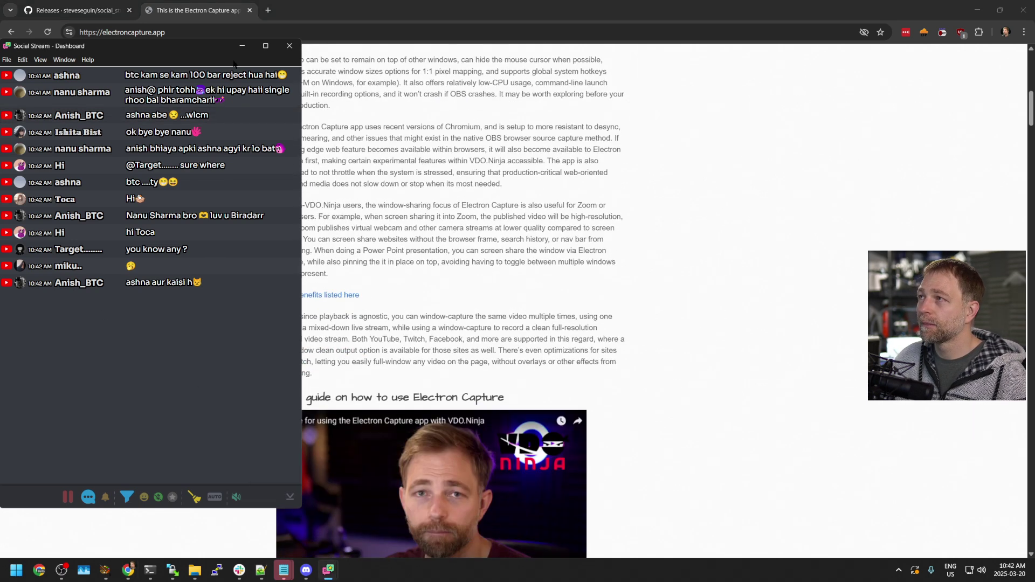
left_click_drag(195, 50, 219, 55)
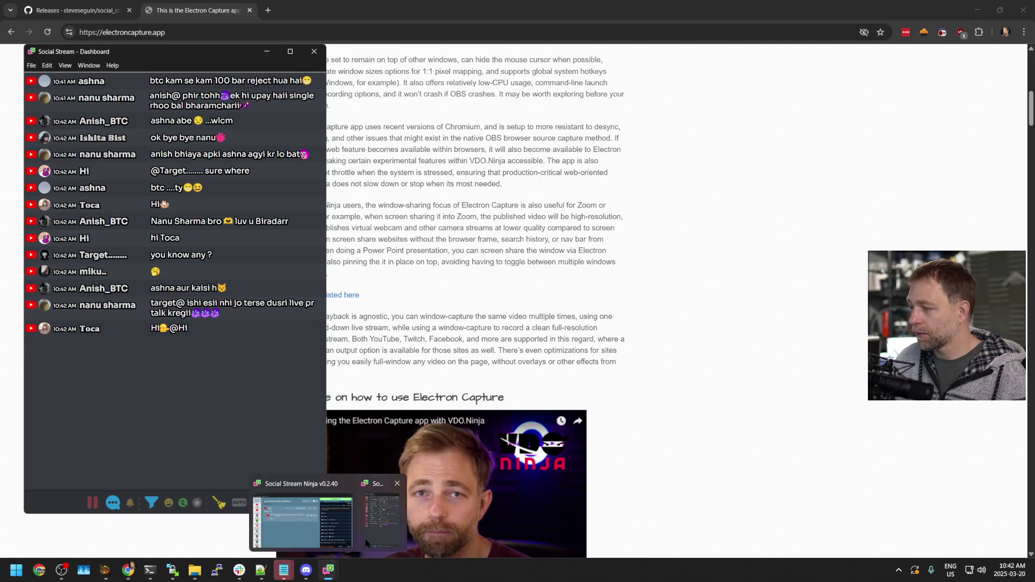
mouse_move(328, 570)
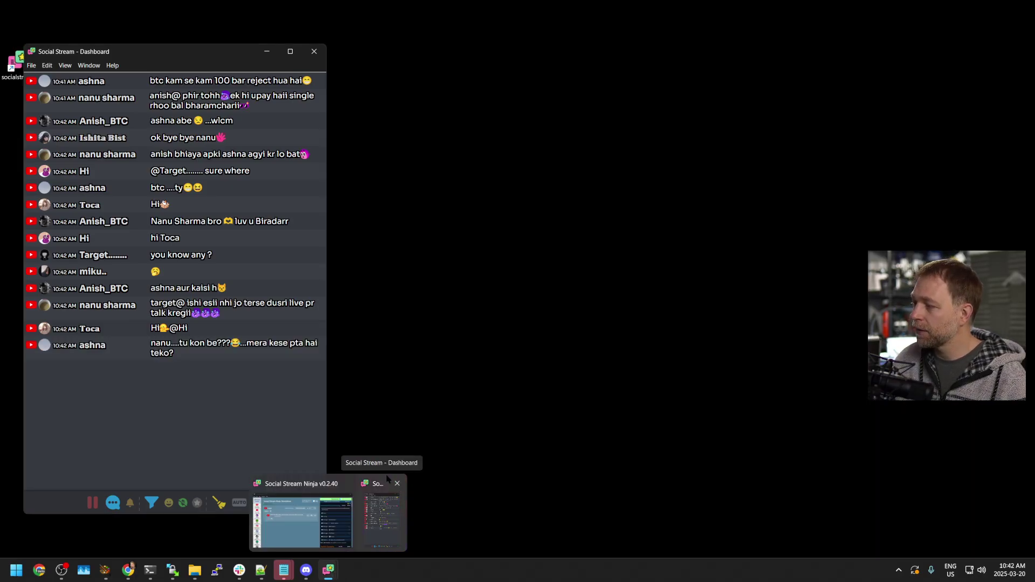
left_click(398, 484)
Step: In the main window's Overlay section, switch on Force transparent background
left_click(330, 570)
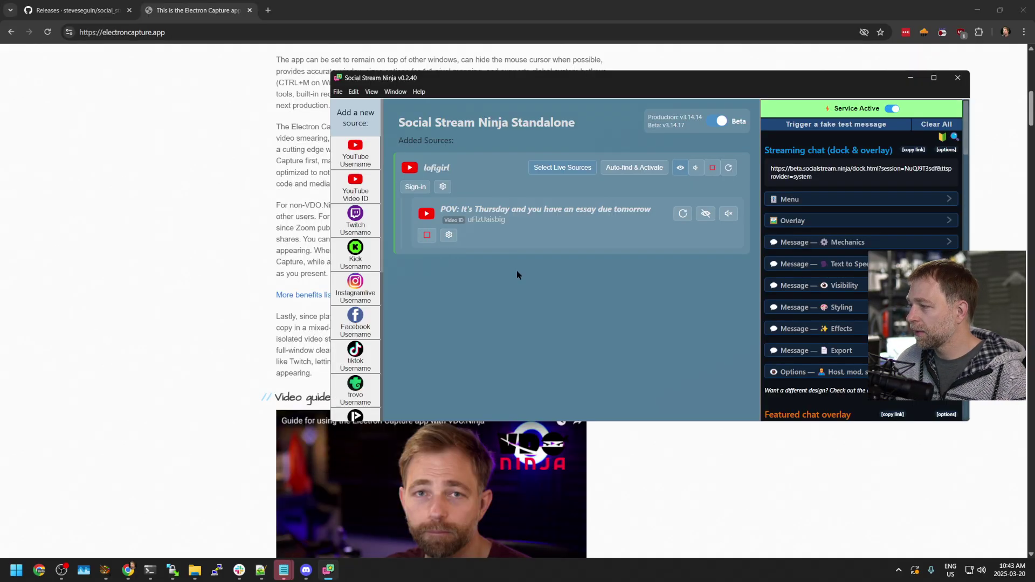
left_click_drag(485, 81, 285, 97)
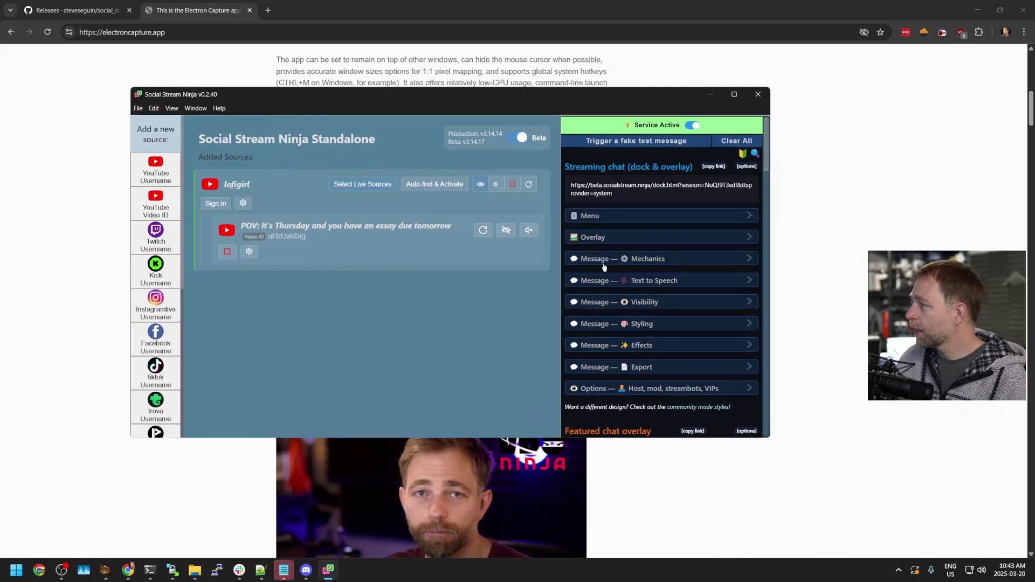
left_click(656, 241)
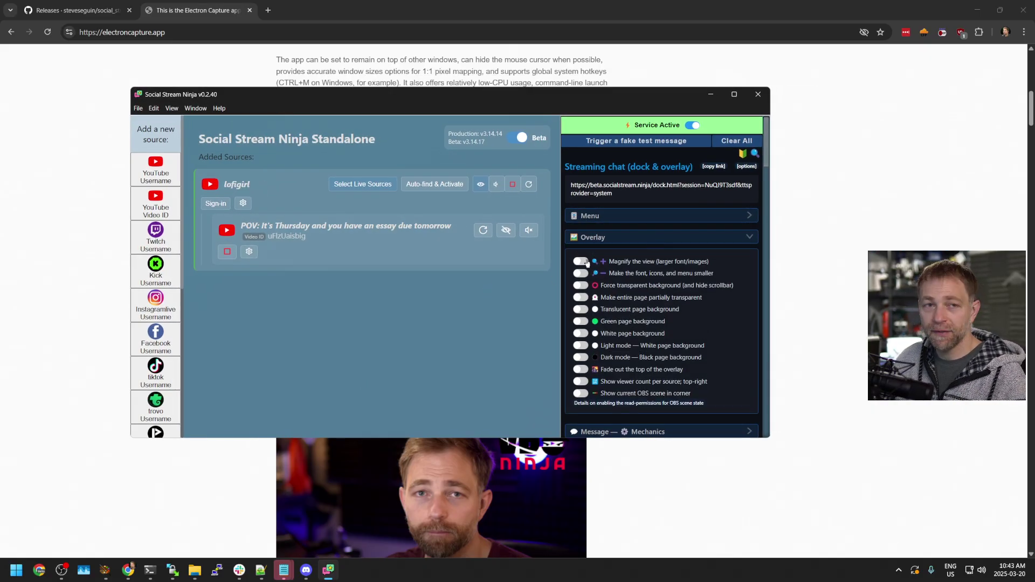
left_click(581, 286)
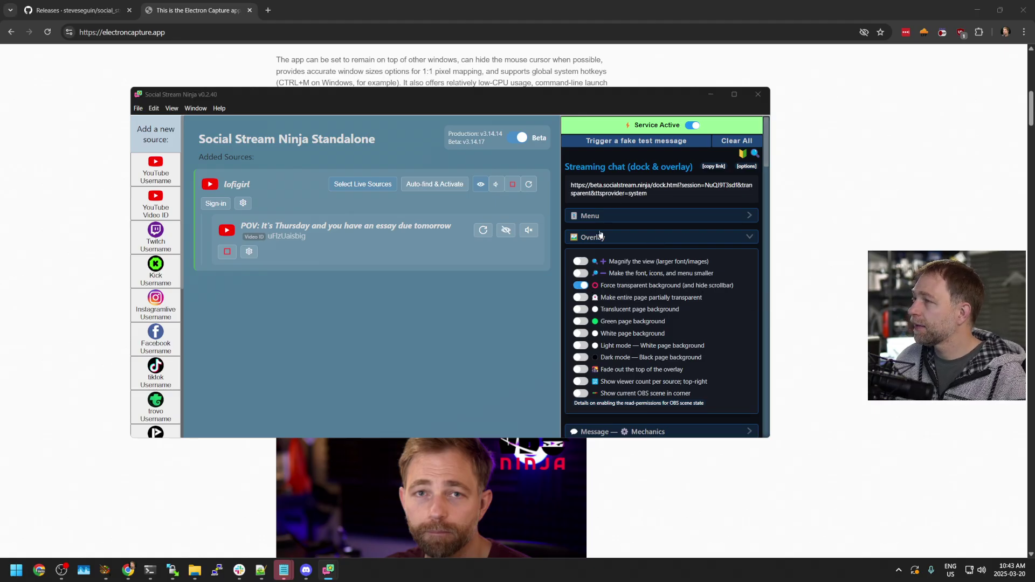
Step: Move the main window aside and pin the transparent chat overlay Always on top
left_click_drag(404, 94, 636, 99)
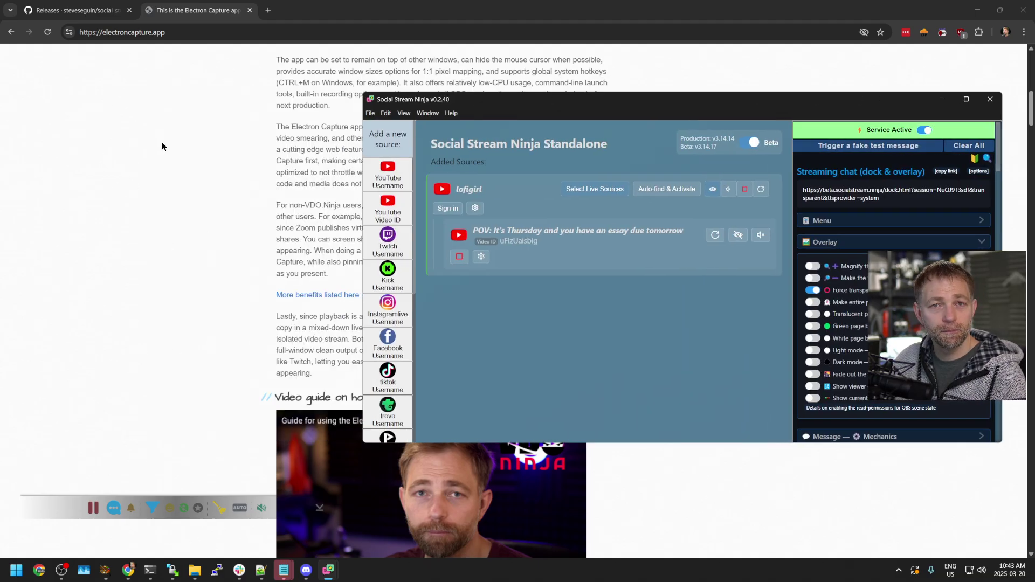
left_click_drag(63, 505, 74, 537)
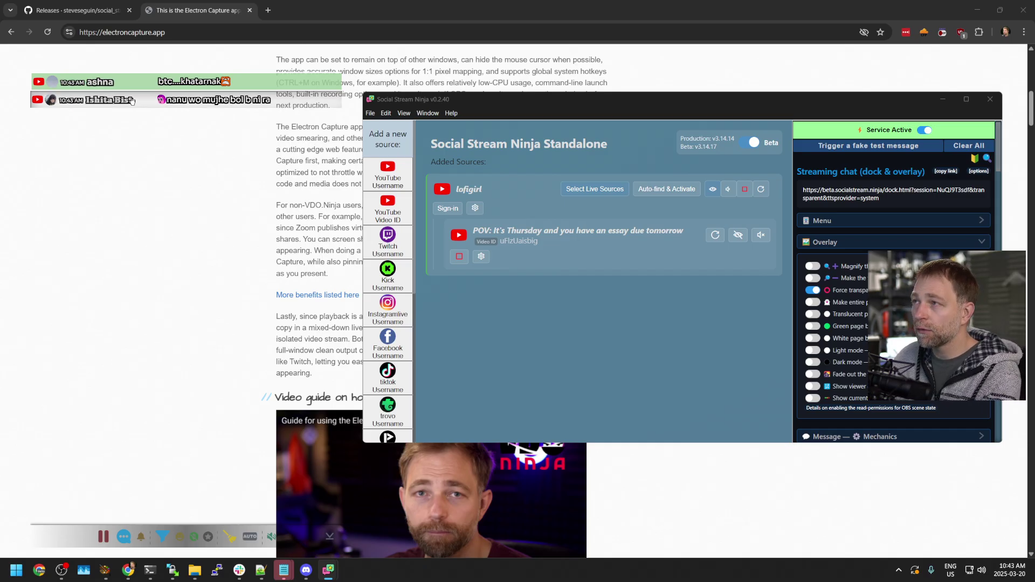
right_click(108, 96)
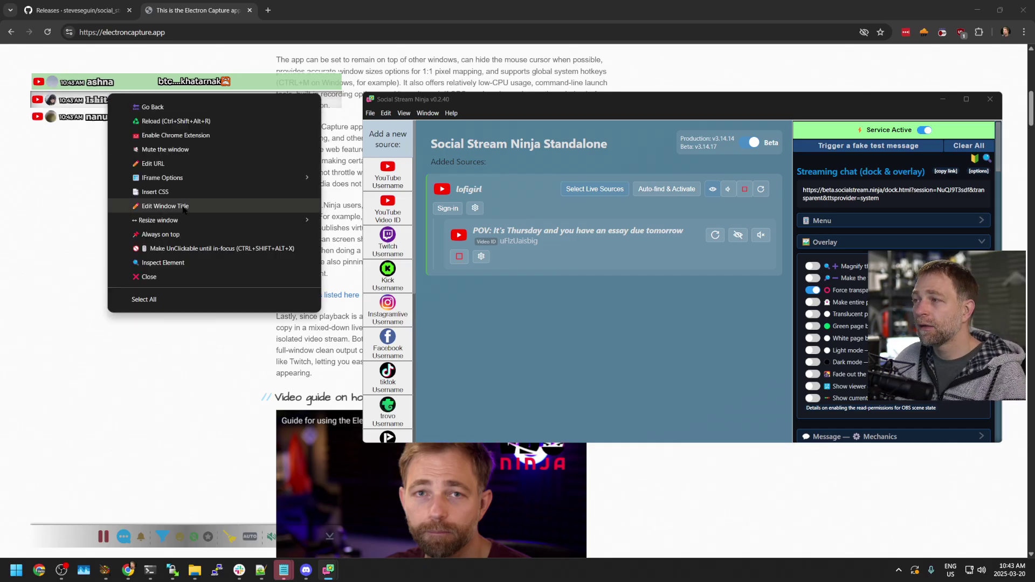
left_click(160, 234)
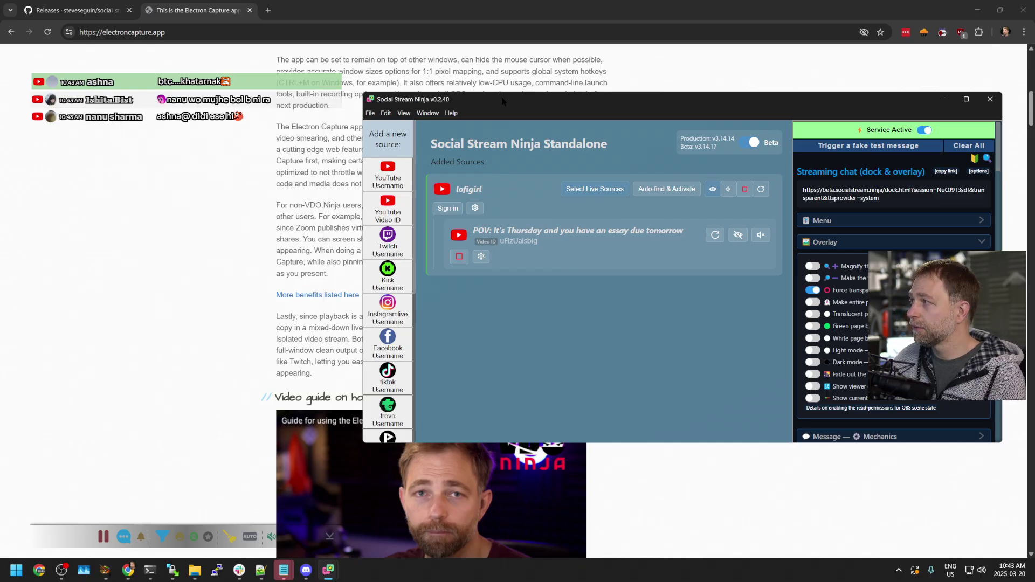
left_click_drag(498, 100, 484, 106)
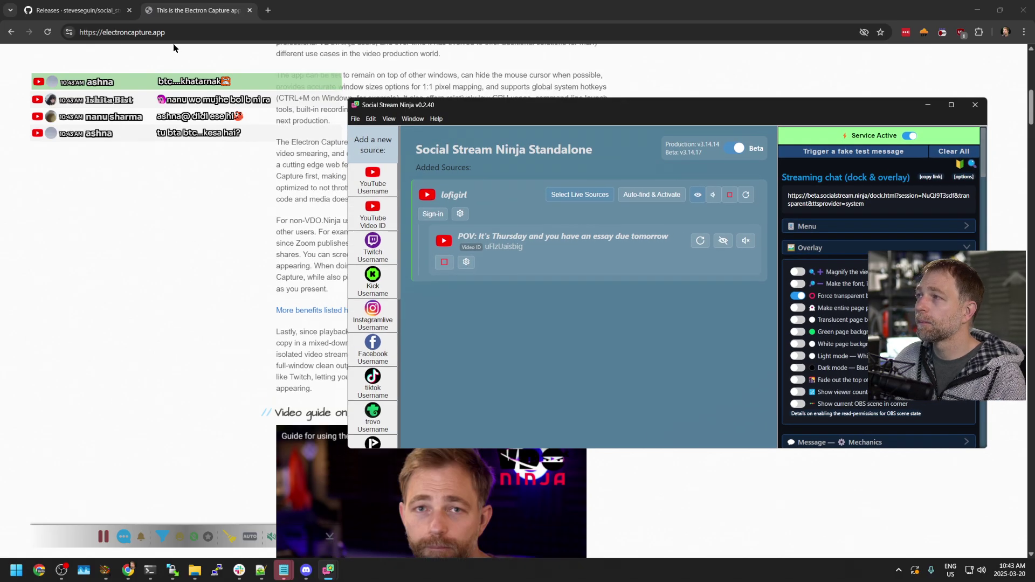
left_click_drag(446, 107, 401, 108)
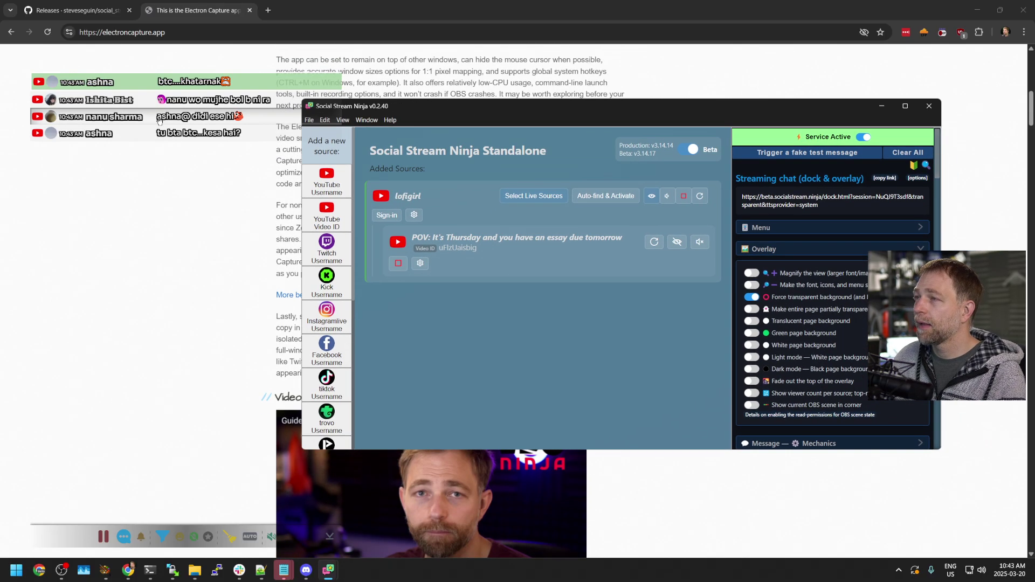
Step: Make the transparent chat overlay UnClickable until in-focus
right_click(83, 107)
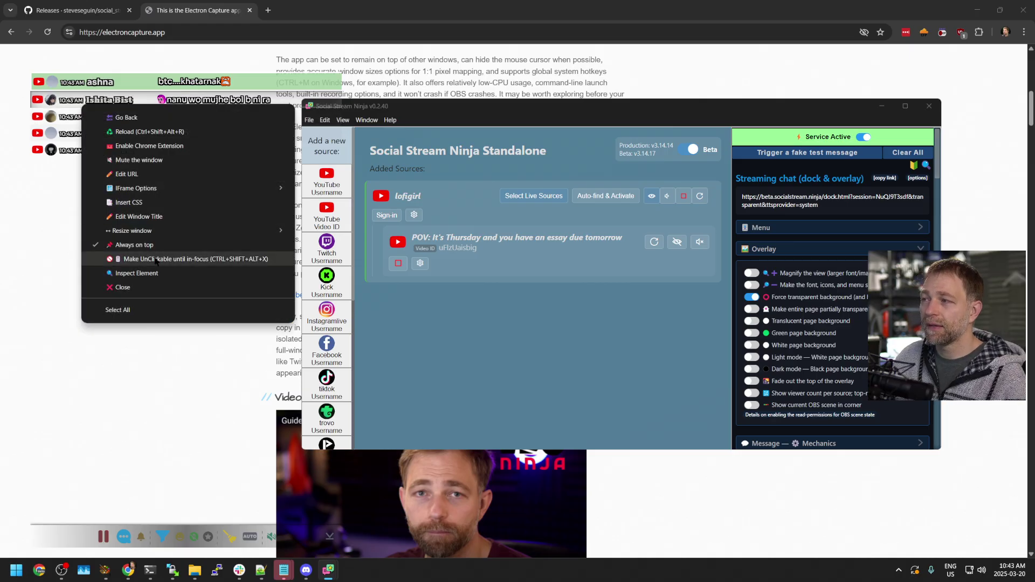
left_click(130, 260)
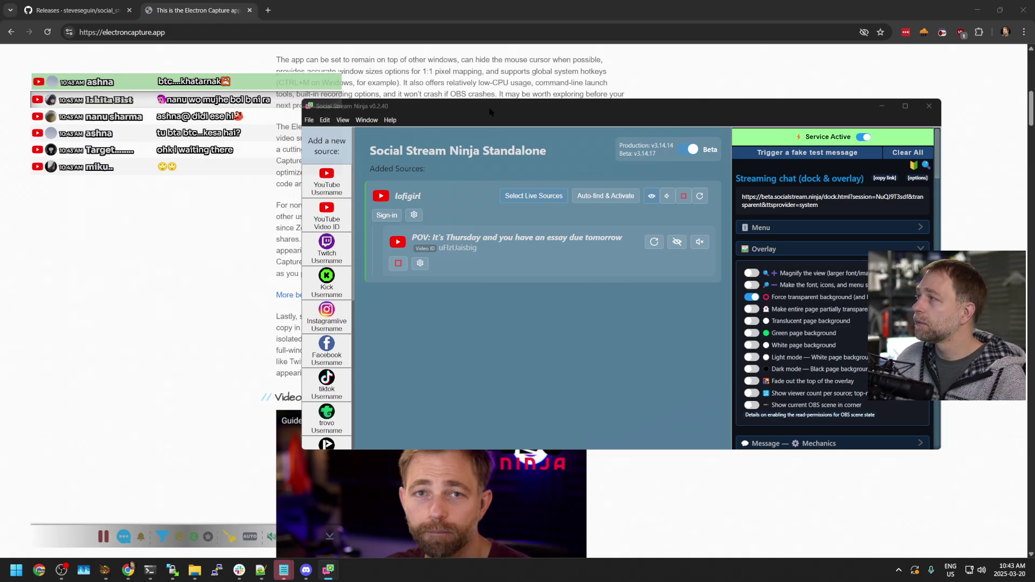
left_click_drag(491, 112, 579, 87)
scroll(107, 150, "down", 2)
scroll(108, 150, "up", 5)
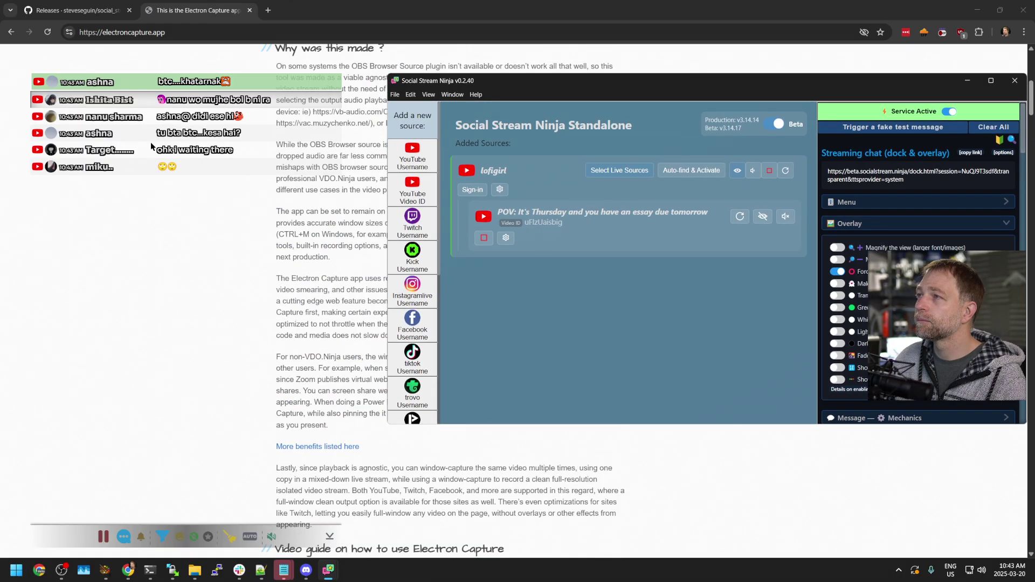
scroll(108, 238, "down", 12)
scroll(102, 217, "up", 5)
scroll(281, 172, "up", 4)
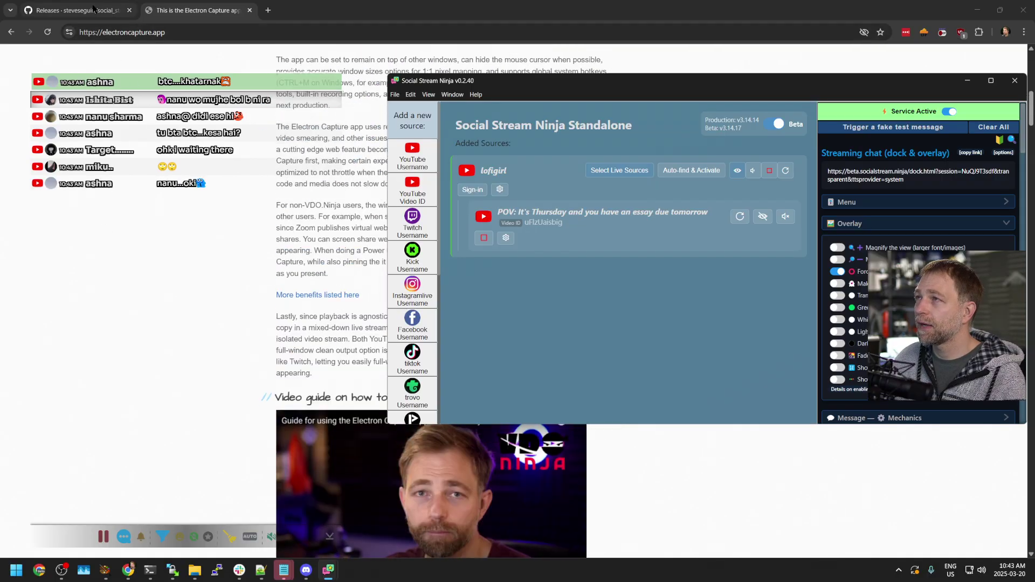
Step: Browse GitHub releases and the landing page's Updating section, then raise Social Stream Ninja
left_click(78, 11)
scroll(134, 210, "down", 18)
scroll(134, 210, "up", 6)
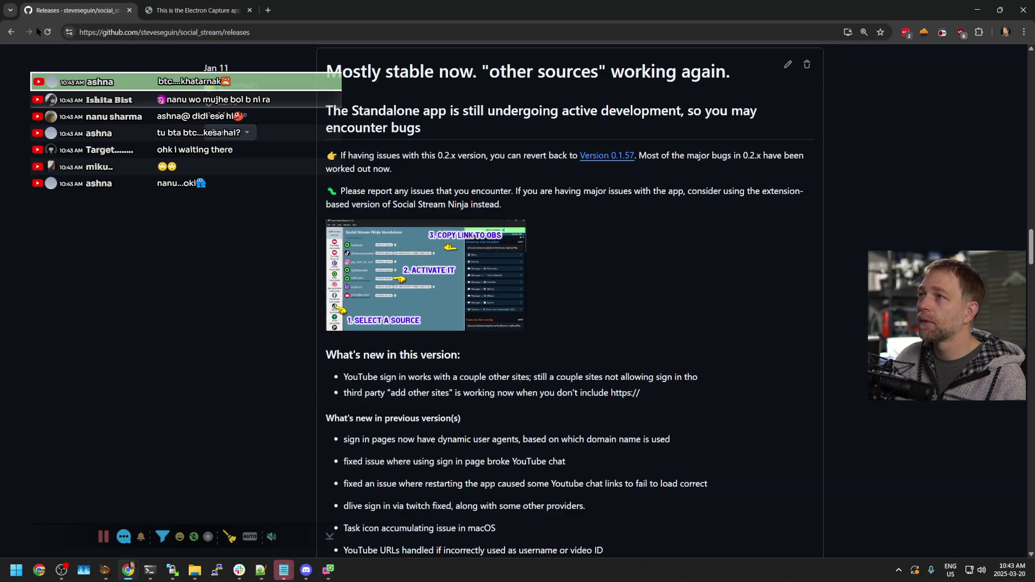
key("alt+Left")
scroll(135, 184, "down", 10)
scroll(132, 181, "down", 20)
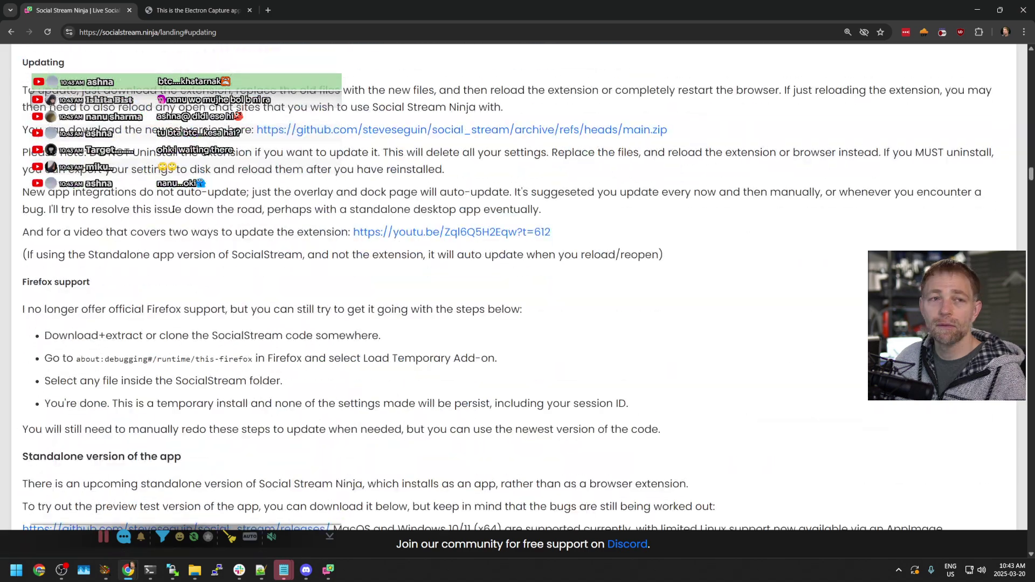
scroll(259, 203, "up", 1)
scroll(215, 189, "down", 4)
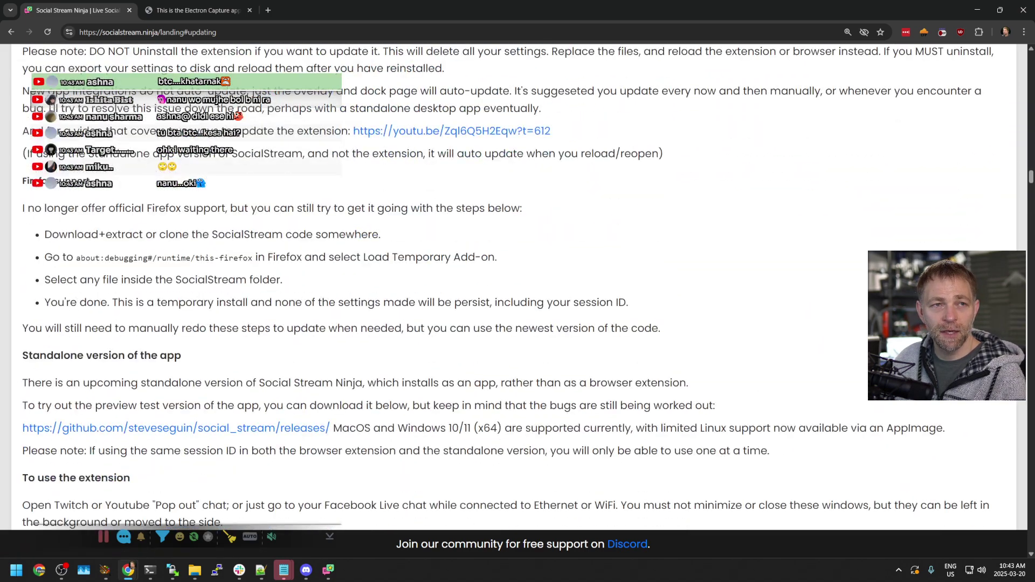
scroll(161, 167, "up", 4)
scroll(146, 156, "up", 3)
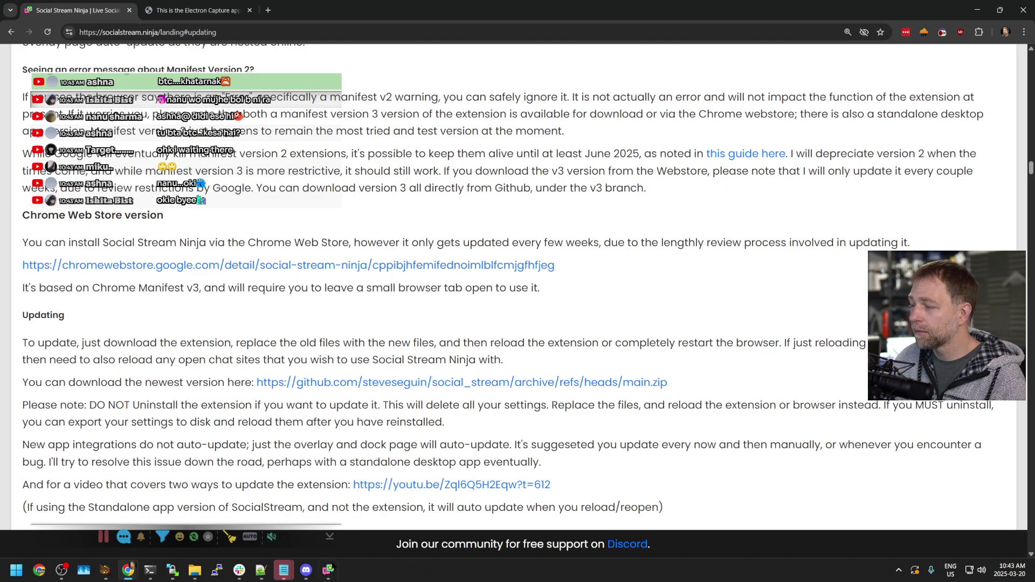
left_click(383, 531)
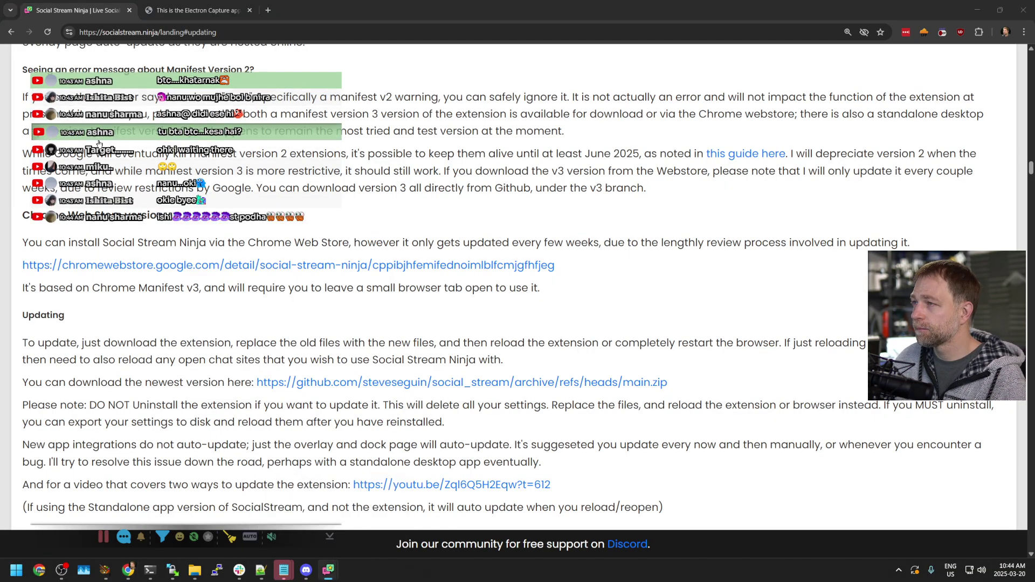
left_click(334, 572)
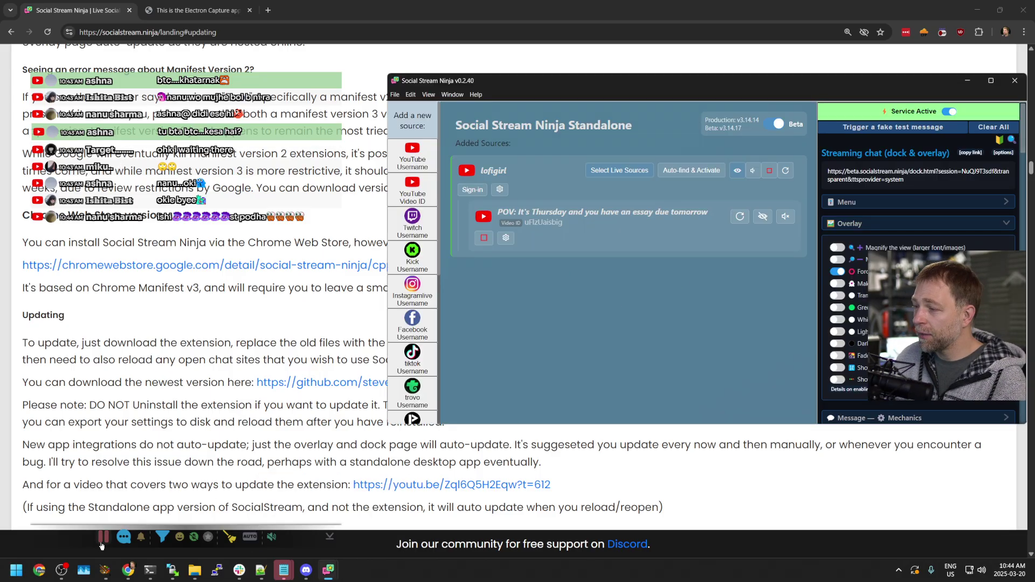
Step: Close the old chat overlay window from its context menu
mouse_move(70, 540)
left_mouse_down()
mouse_move(102, 527)
mouse_move(84, 553)
left_mouse_up()
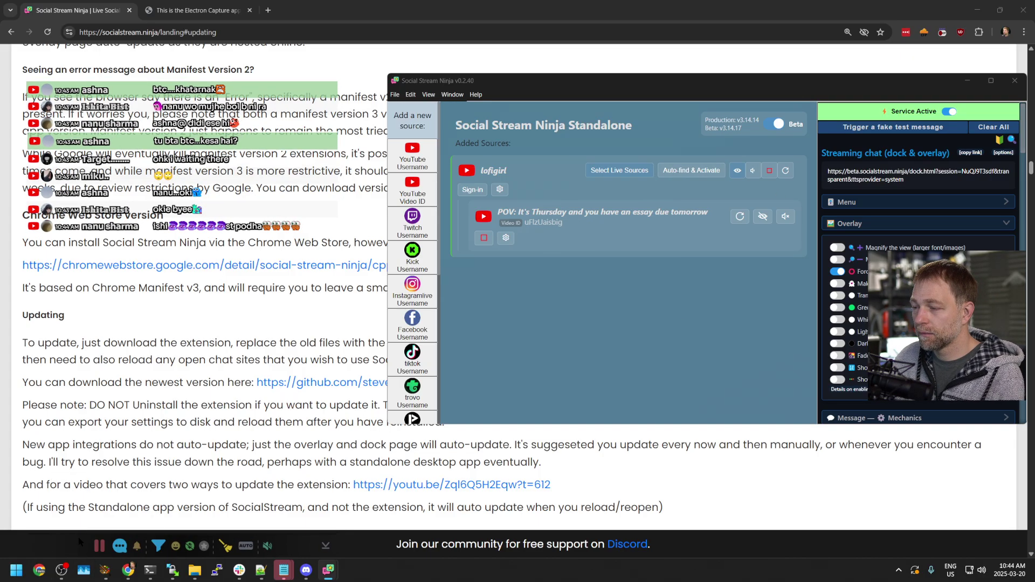
right_click(83, 521)
left_click(105, 536)
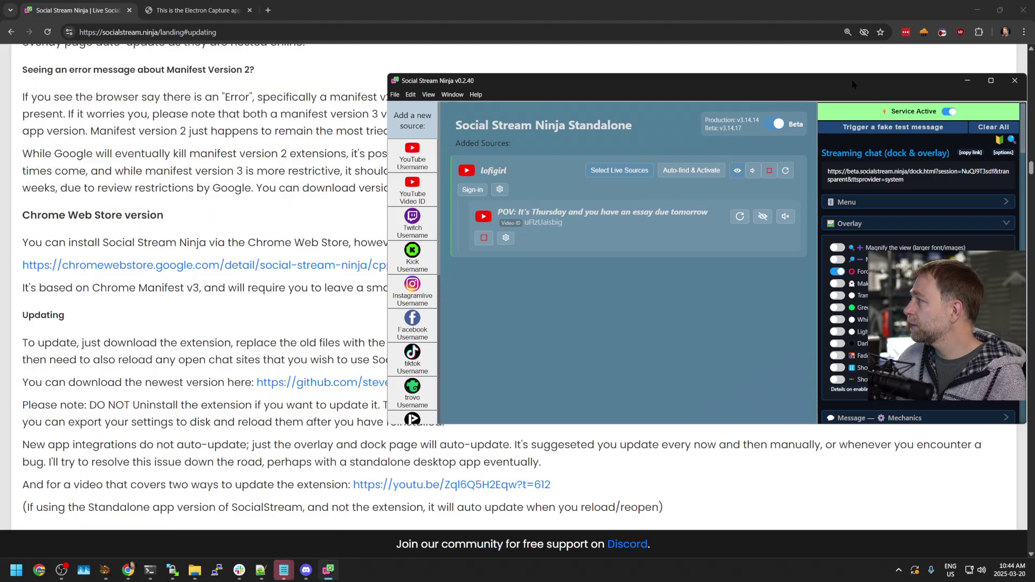
Step: In the Menu section, switch on Hide menu bar to add hidemenu to the dock link
left_click_drag(816, 80, 578, 76)
left_click(633, 199)
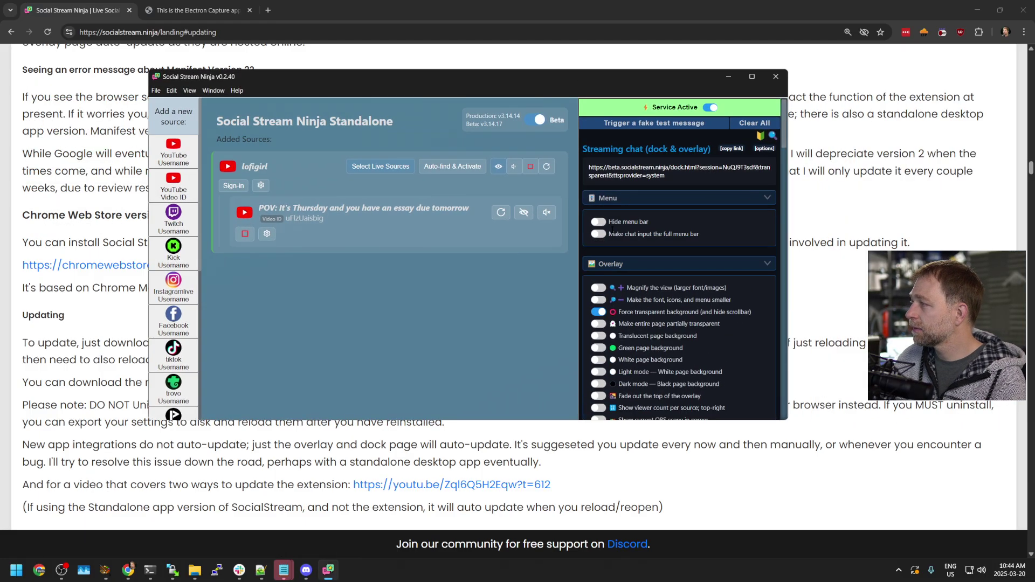
left_click(600, 224)
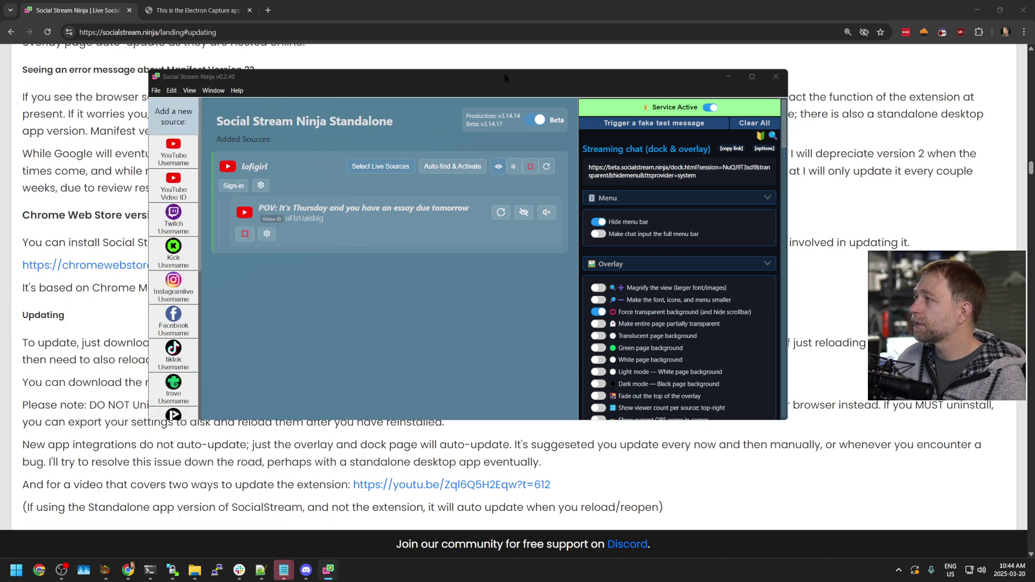
left_click_drag(505, 78, 713, 86)
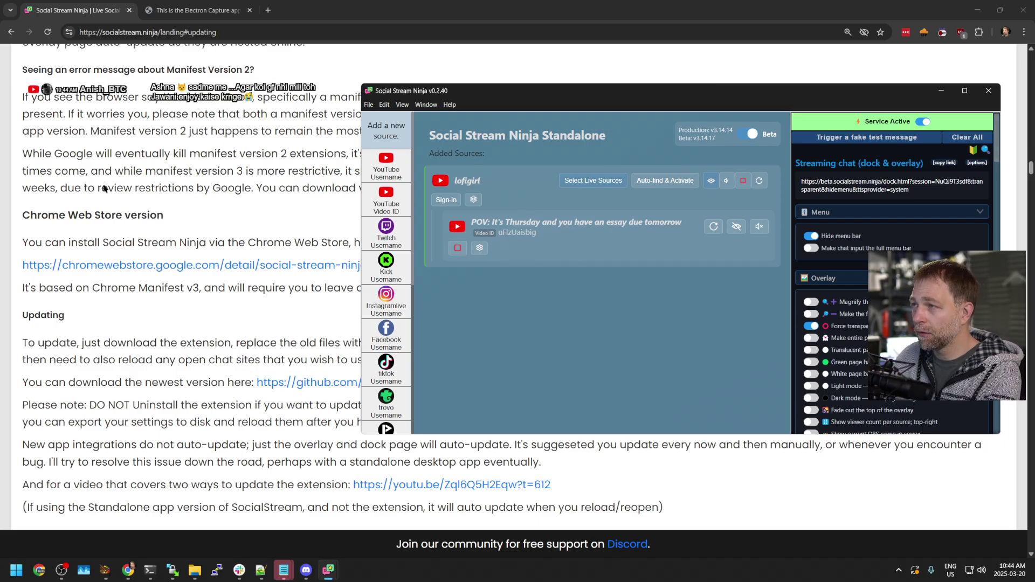
Step: Set the chat overlay to Always on top and Make UnClickable until in-focus
right_click(107, 90)
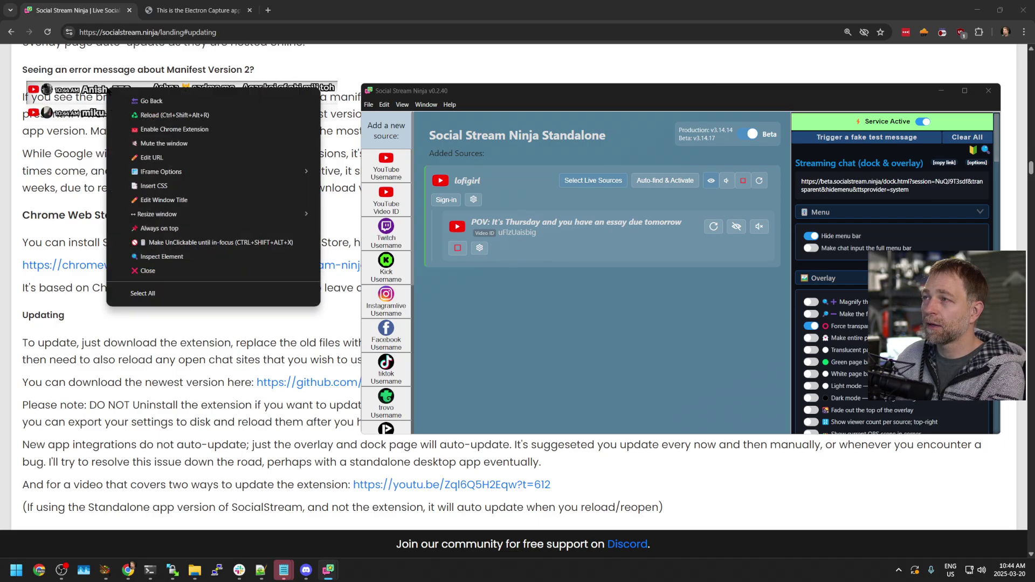
left_click(177, 227)
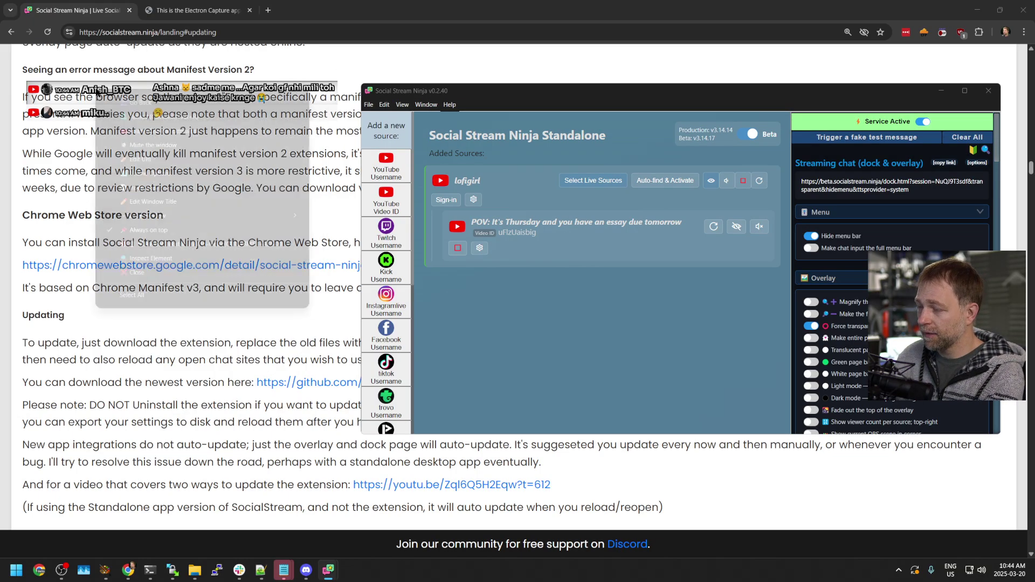
right_click(96, 91)
left_click(174, 243)
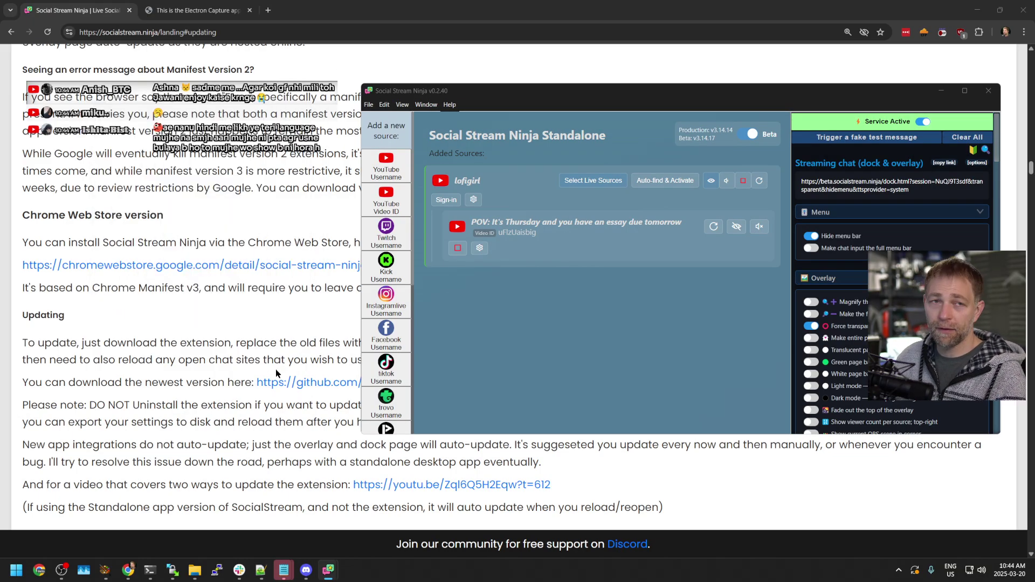
Step: Bring the Chrome page back in front of the overlay and scroll through it
left_click(532, 63)
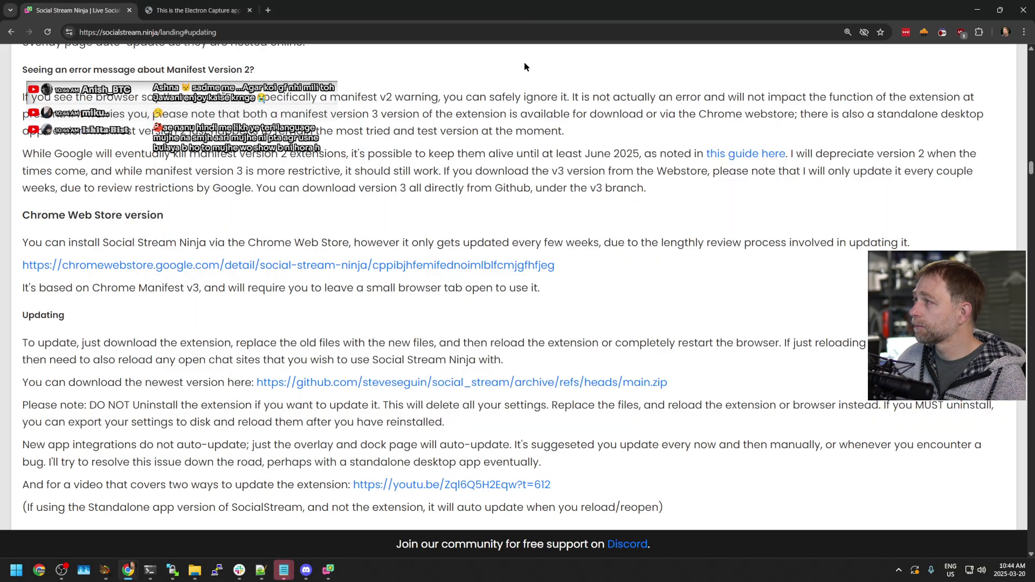
scroll(267, 274, "down", 6)
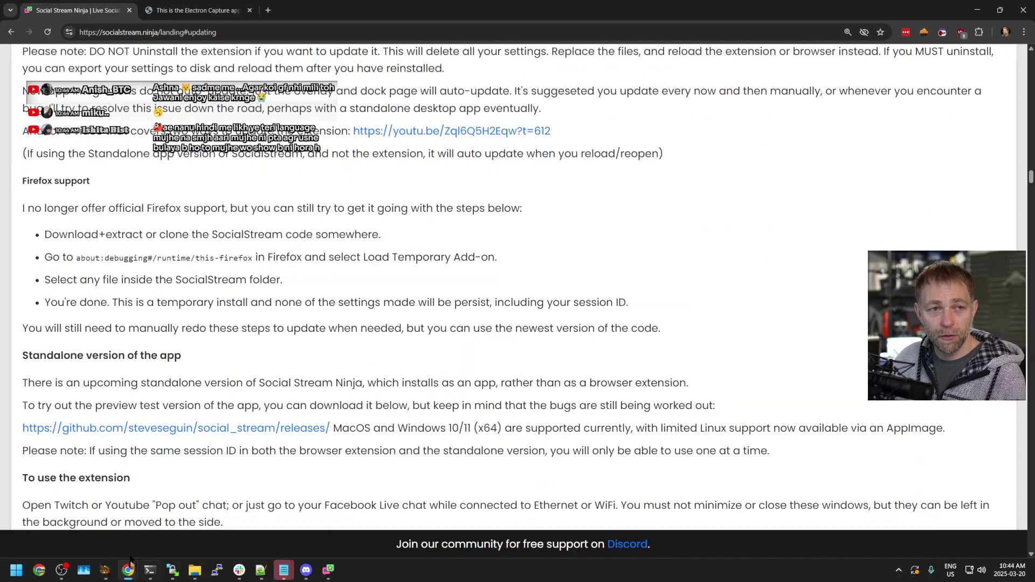
scroll(267, 272, "up", 5)
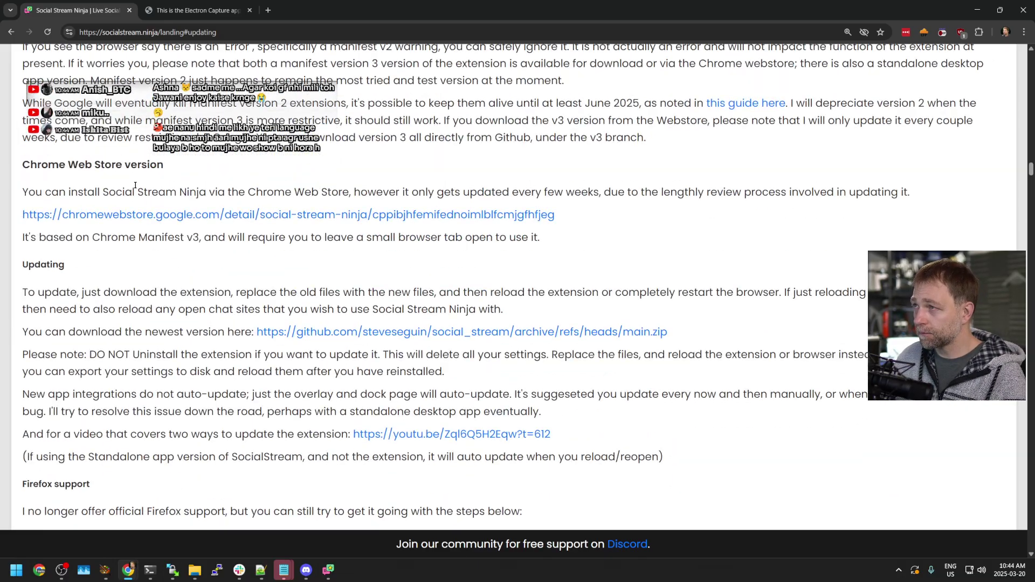
scroll(257, 167, "up", 5)
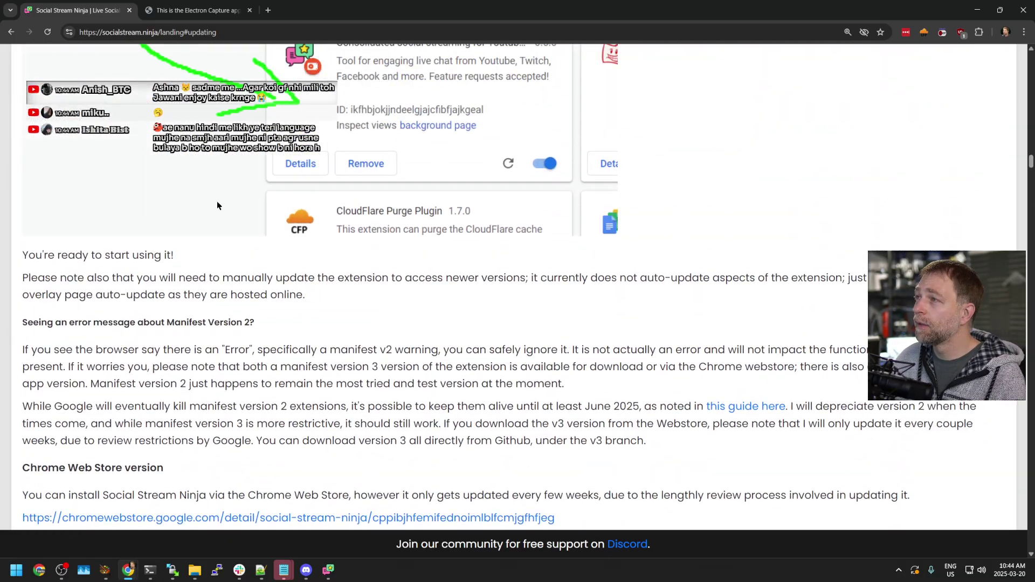
scroll(525, 145, "up", 5)
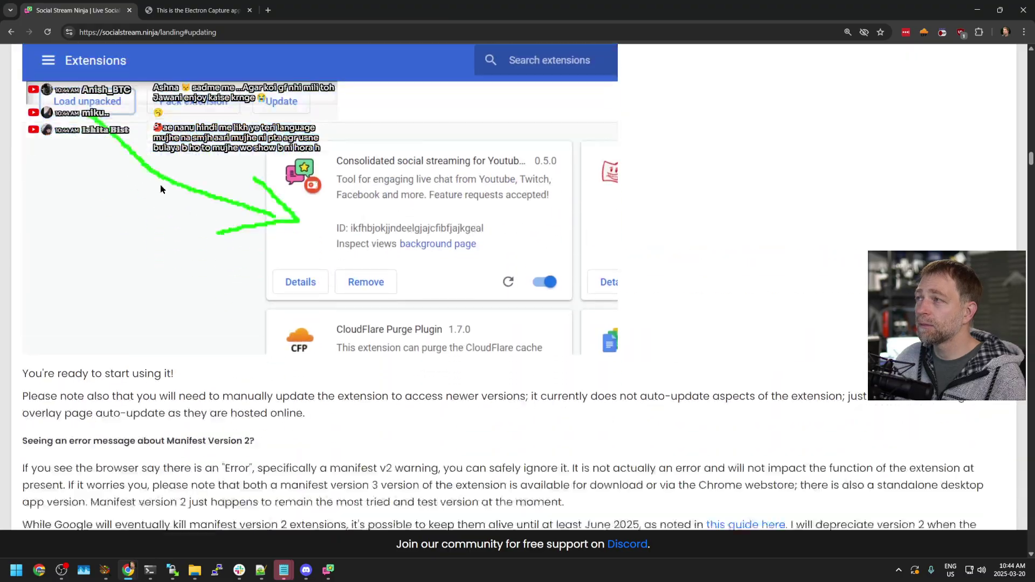
scroll(525, 145, "up", 10)
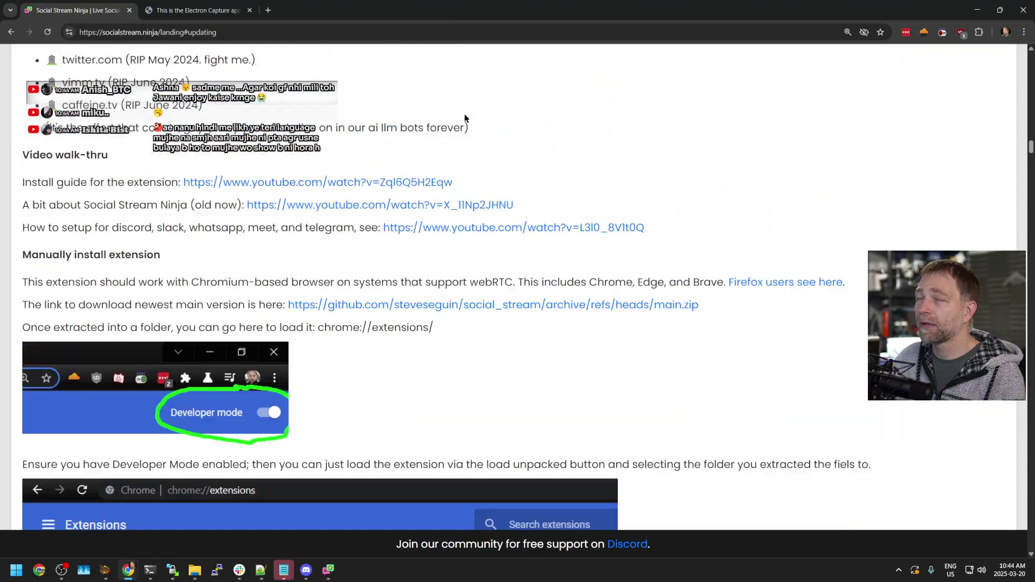
Step: Switch Chrome to the Electron Capture tab and scroll through its elecap command-line examples
left_click(187, 3)
scroll(151, 331, "down", 20)
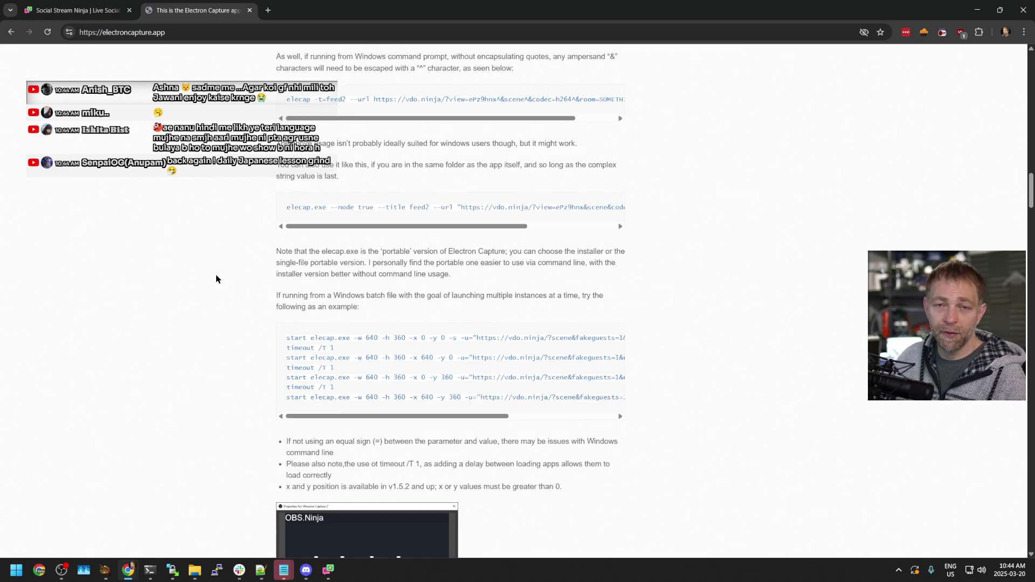
scroll(216, 277, "down", 3)
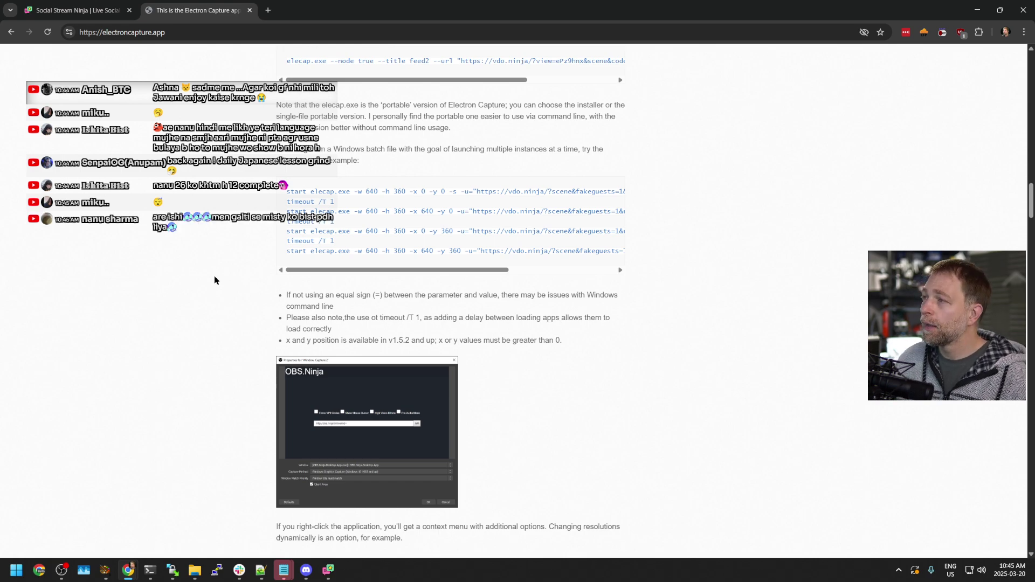
scroll(205, 313, "down", 6)
scroll(213, 324, "up", 11)
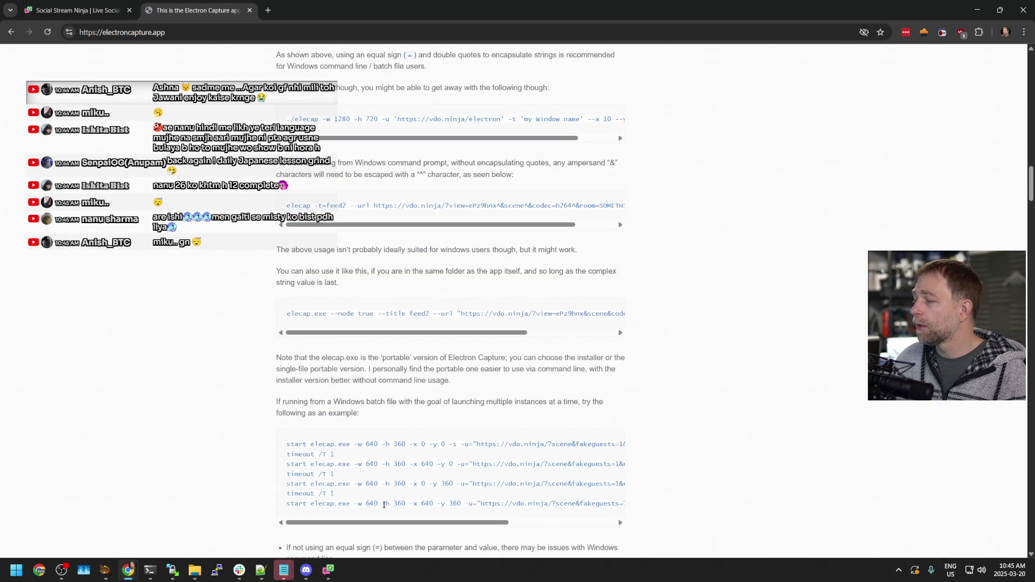